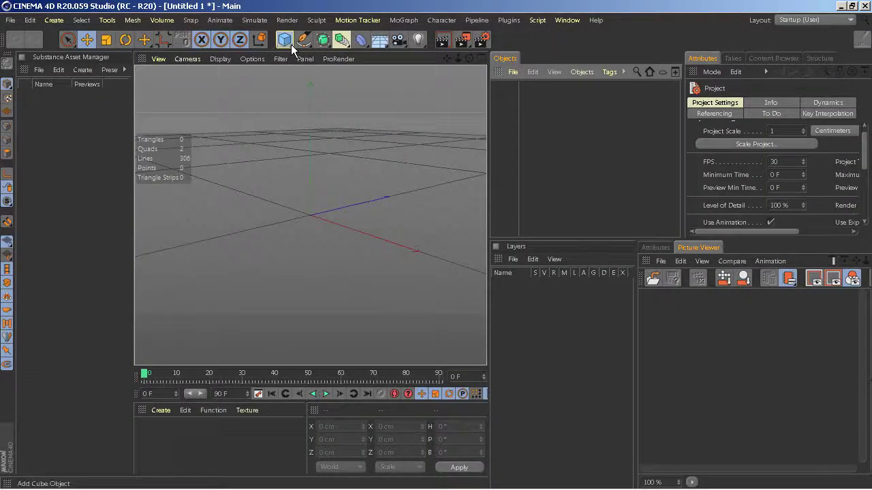
# Add a capsule to the scene and display it with Quick Shading.
pyautogui.click(291, 44)
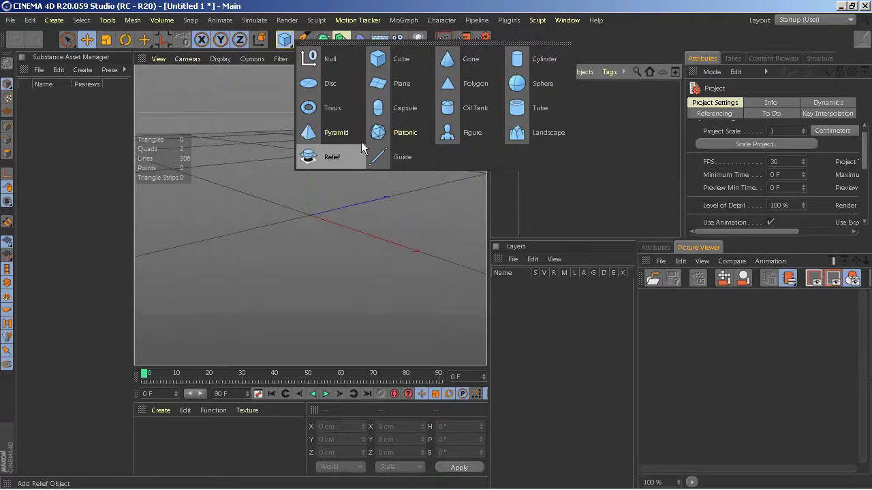
pyautogui.click(403, 117)
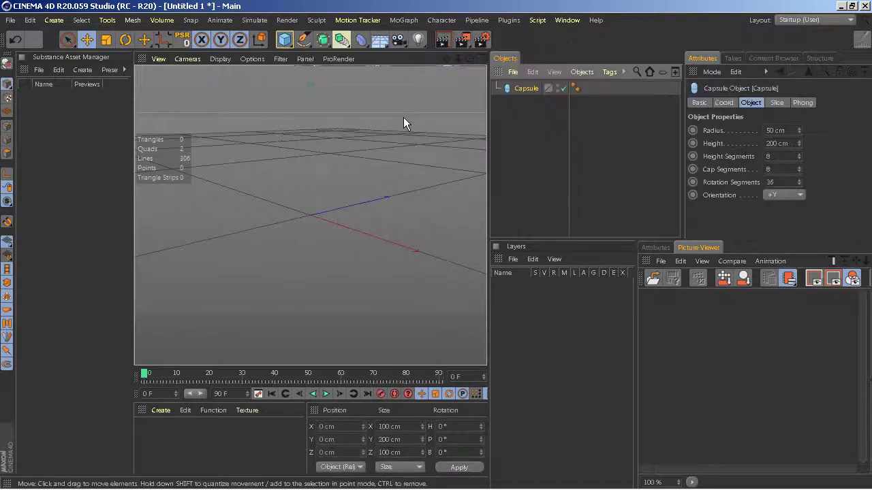
pyautogui.click(222, 60)
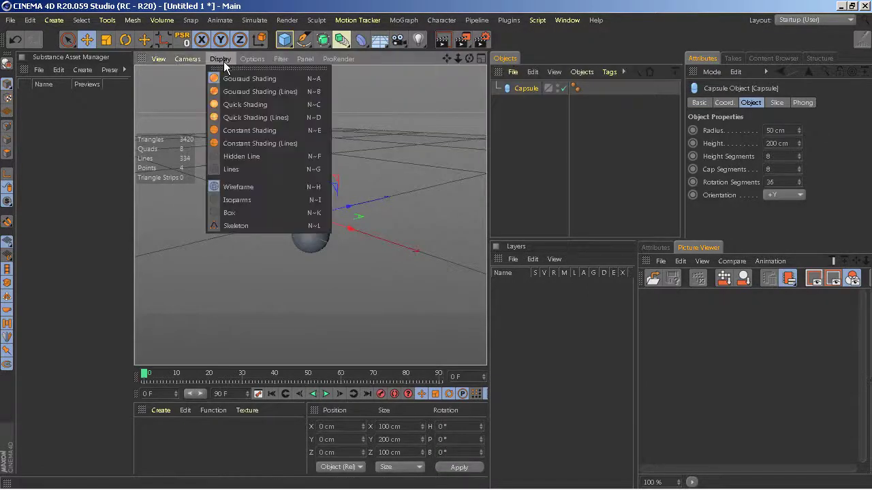
pyautogui.click(235, 105)
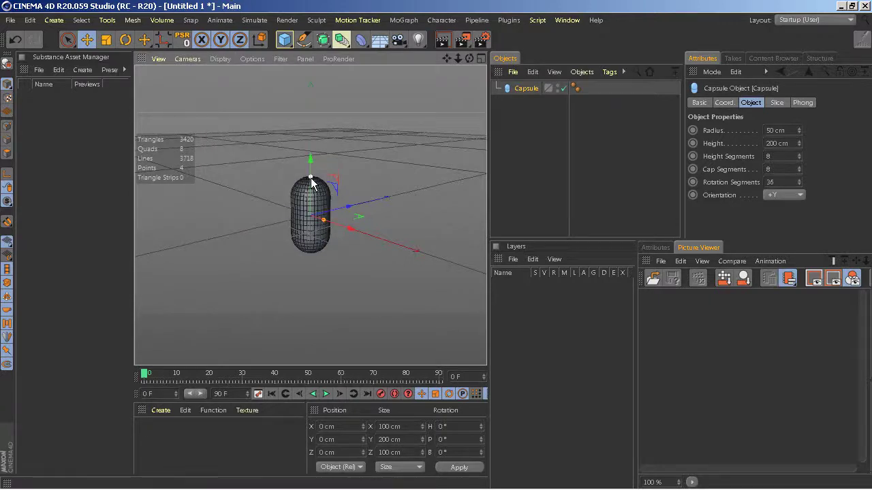
# Stretch the capsule into a thin pole about 509 cm tall with 15.176 cm radius.
pyautogui.moveTo(310, 130); pyautogui.dragTo(310, 112)
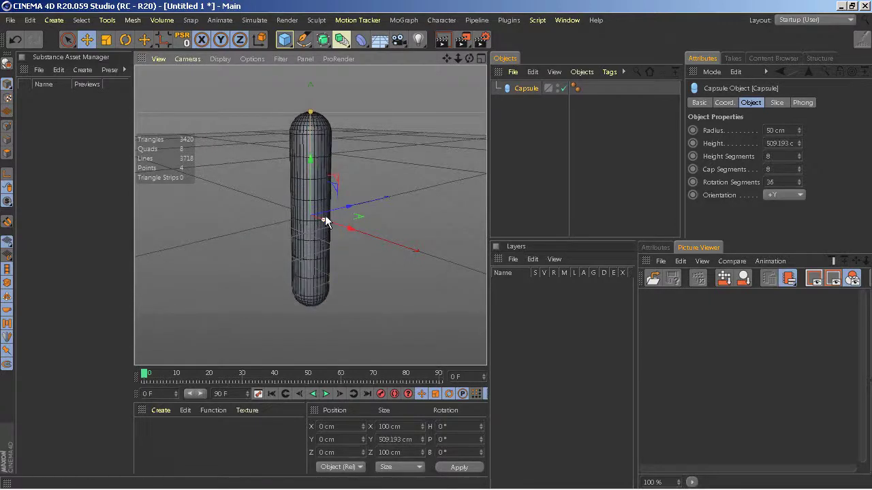
pyautogui.moveTo(324, 219); pyautogui.dragTo(313, 218)
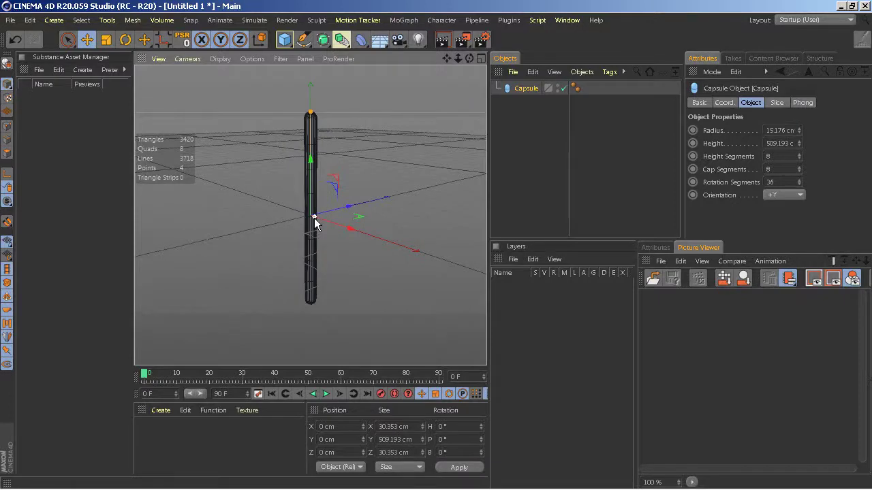
pyautogui.moveTo(800, 159); pyautogui.dragTo(799, 154)
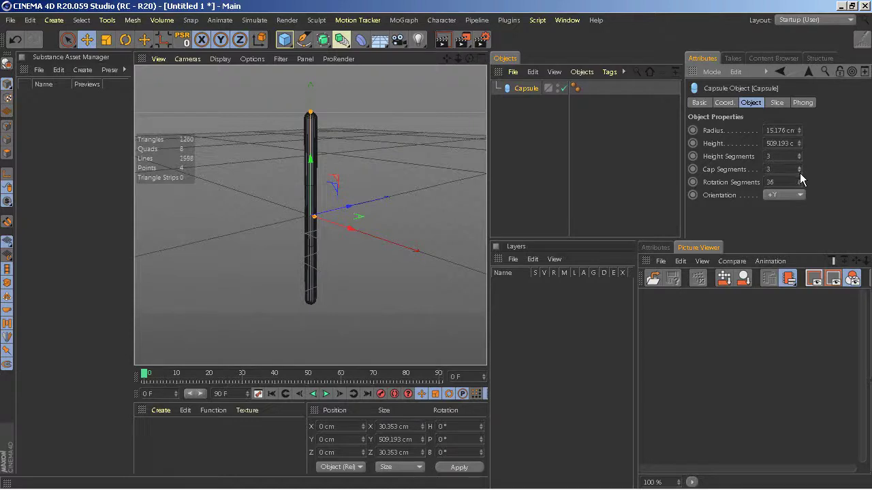
# Reduce the capsule to 6 rotation, 4 height and 2 cap segments.
pyautogui.moveTo(799, 184); pyautogui.dragTo(799, 185)
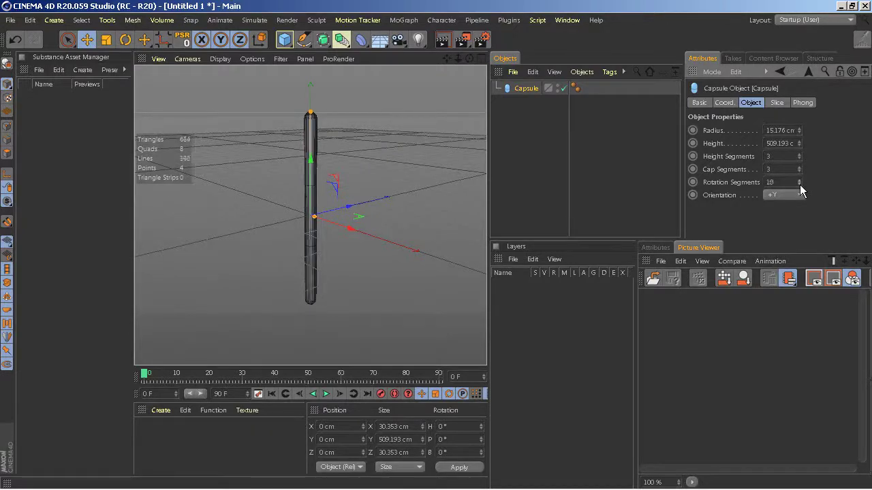
pyautogui.moveTo(799, 185); pyautogui.dragTo(799, 185)
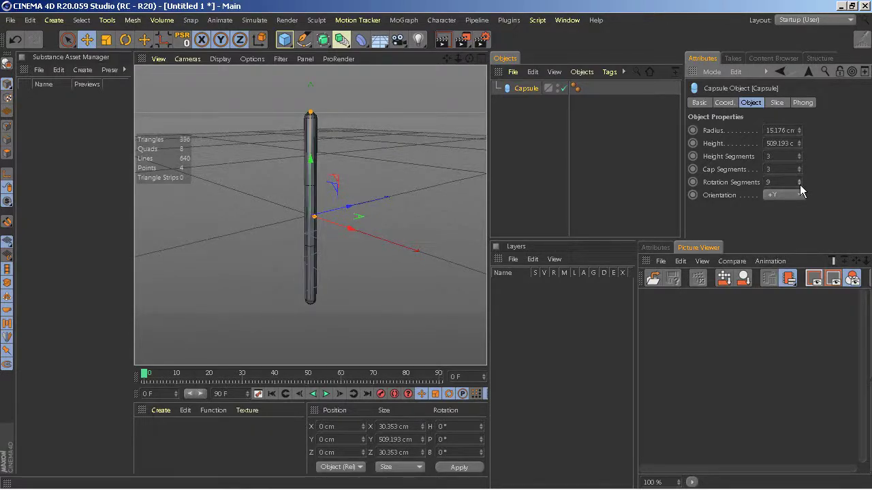
pyautogui.moveTo(469, 60); pyautogui.dragTo(310, 214)
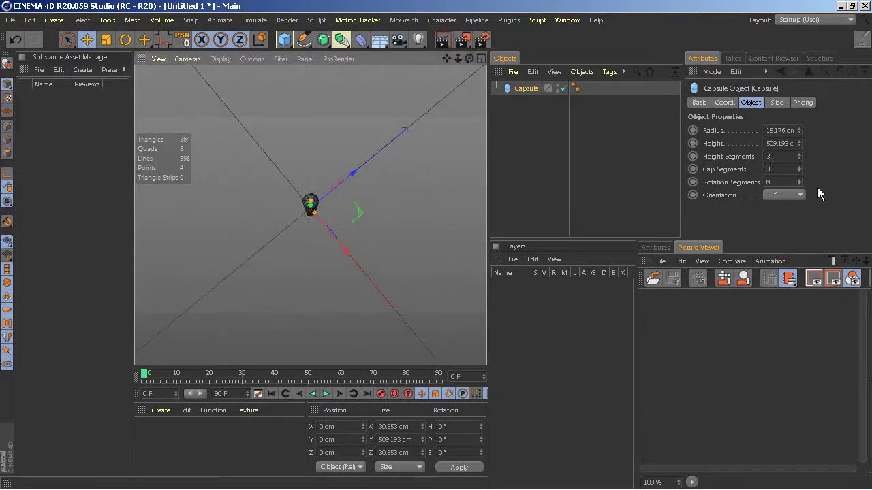
pyautogui.moveTo(799, 184); pyautogui.dragTo(799, 185)
pyautogui.scroll(3, 417, 115)
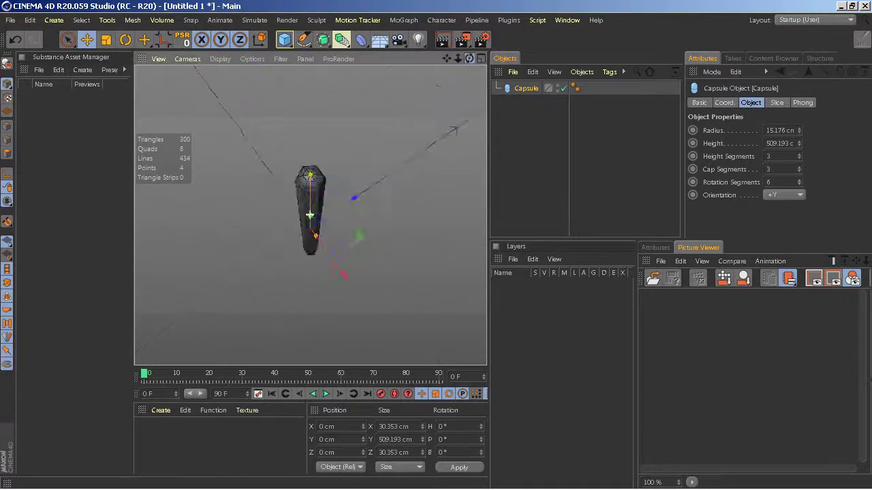
pyautogui.moveTo(310, 215); pyautogui.dragTo(310, 214)
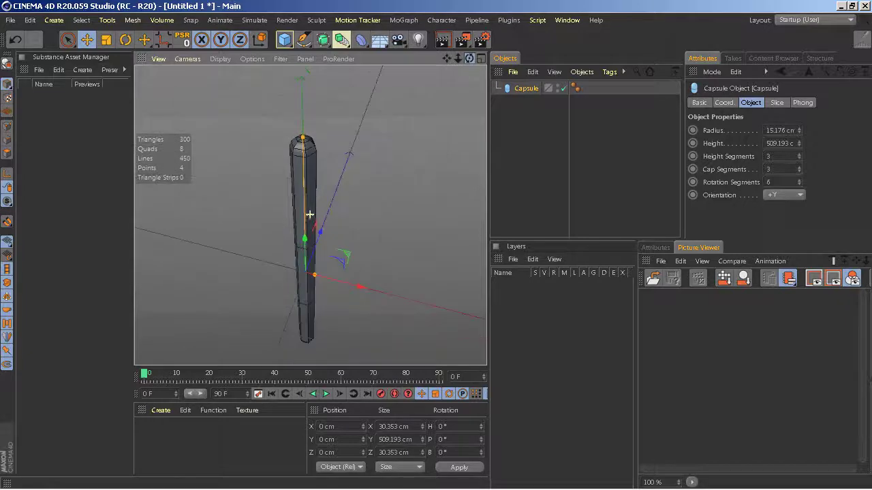
pyautogui.click(799, 159)
pyautogui.click(800, 171)
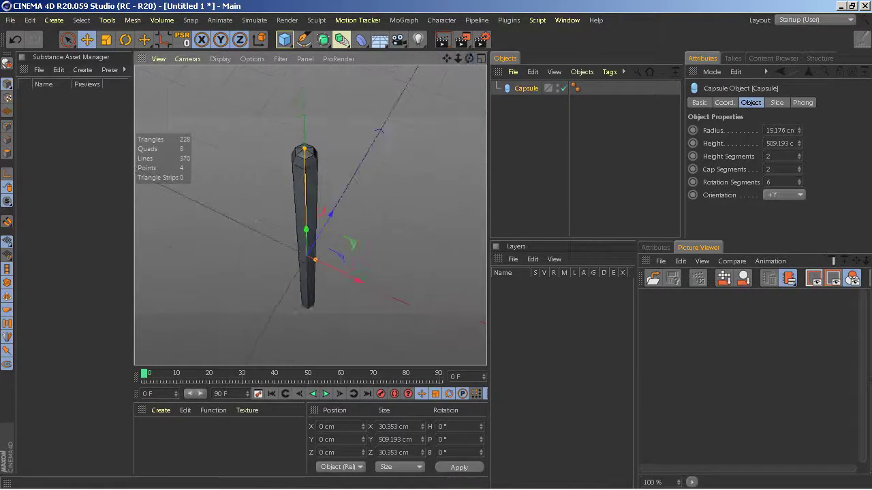
pyautogui.click(799, 155)
pyautogui.click(799, 155)
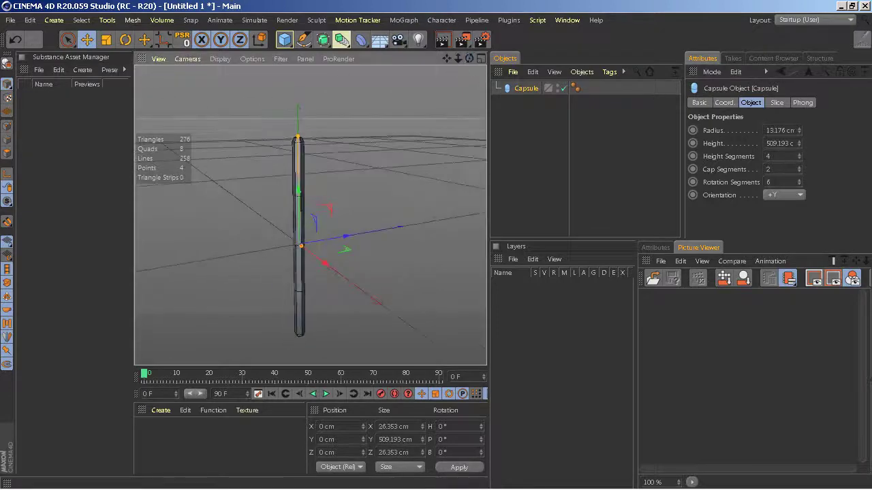
# Rename the capsule to 'balta agac govde'.
pyautogui.doubleClick(525, 88)
pyautogui.write('balta')
pyautogui.write(' agac govde')
pyautogui.press('Return')
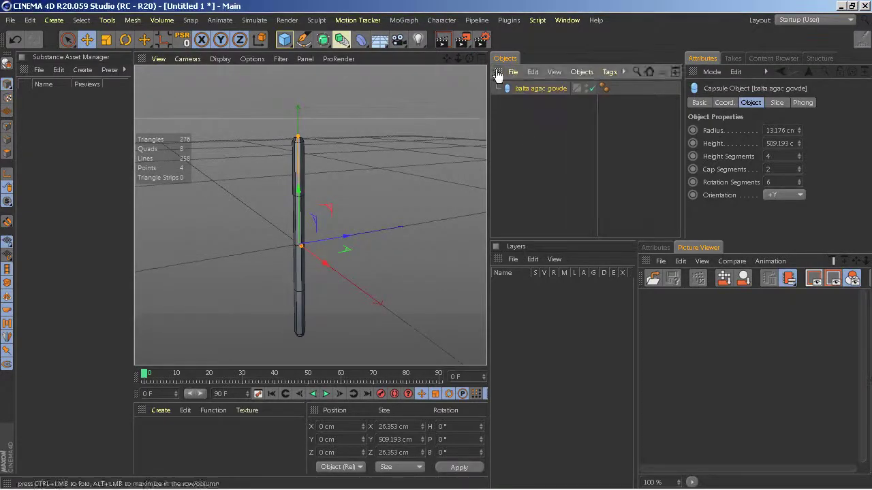
pyautogui.keyDown('alt'); pyautogui.moveTo(293, 218); pyautogui.dragTo(310, 214); pyautogui.keyUp('alt')
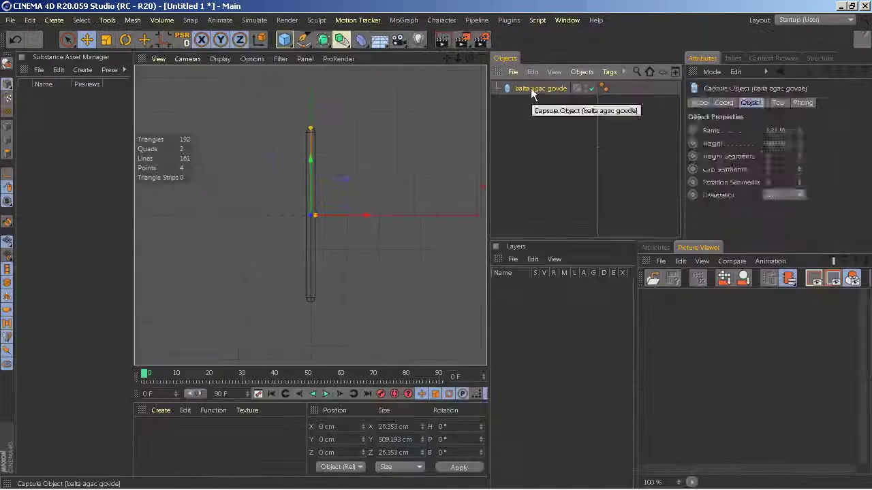
# In the BP - UV Edit layout, select all the pole's UV polygons and relax them into one strip.
pyautogui.click(610, 88)
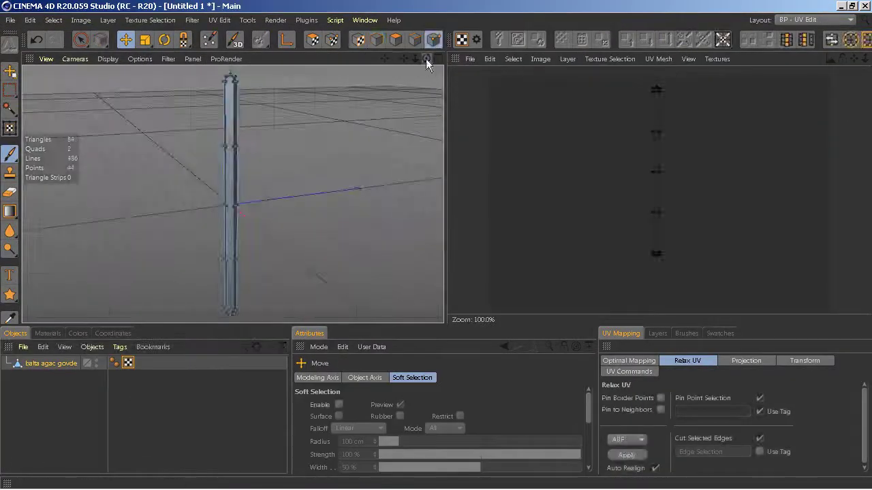
pyautogui.moveTo(229, 318)
pyautogui.keyDown('alt'); pyautogui.mouseDown()
pyautogui.moveTo(244, 250)
pyautogui.moveTo(403, 59)
pyautogui.mouseUp(); pyautogui.keyUp('alt')
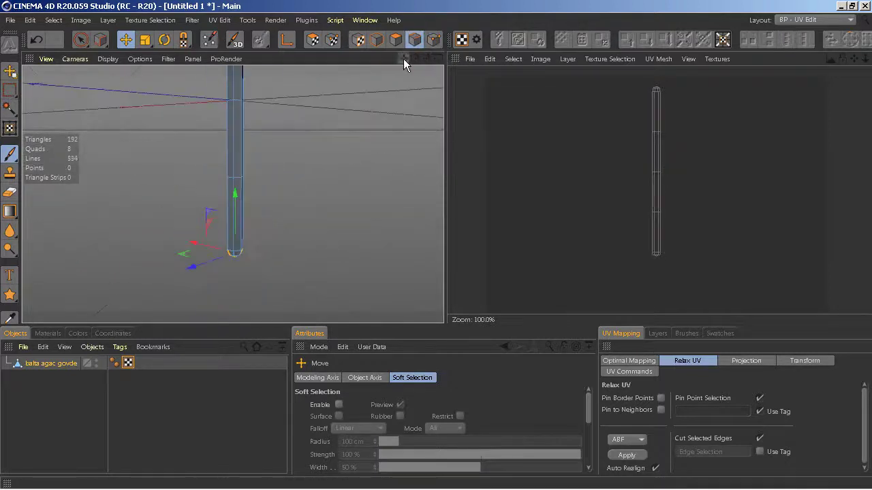
pyautogui.moveTo(202, 163)
pyautogui.keyDown('alt'); pyautogui.mouseDown()
pyautogui.moveTo(230, 190)
pyautogui.moveTo(404, 59)
pyautogui.moveTo(254, 179)
pyautogui.mouseUp(); pyautogui.keyUp('alt')
pyautogui.click(36, 38)
pyautogui.click(36, 39)
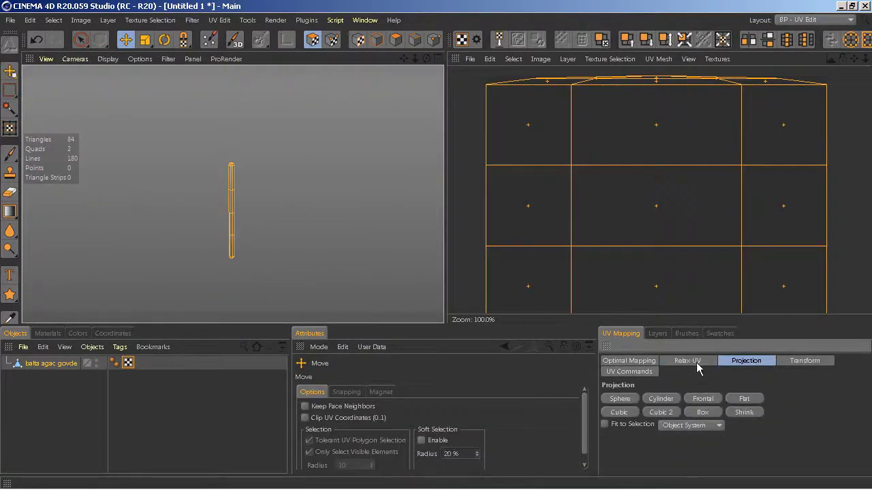
pyautogui.click(687, 360)
pyautogui.click(628, 454)
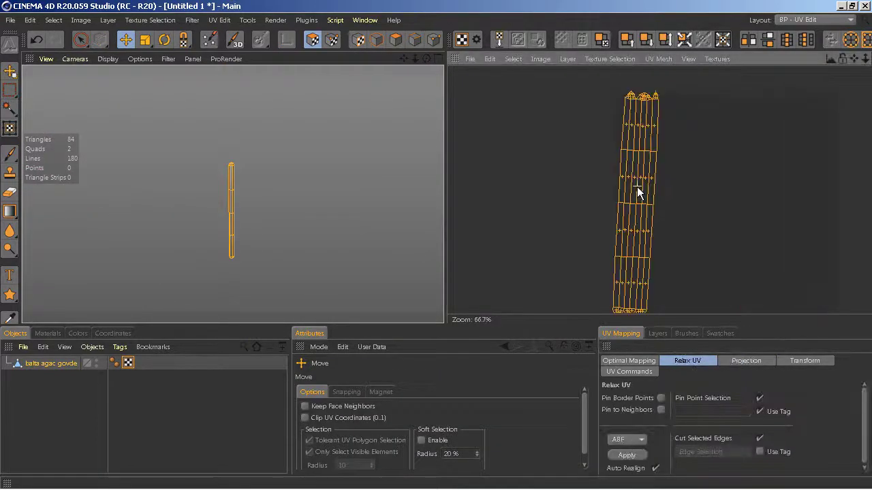
pyautogui.click(631, 457)
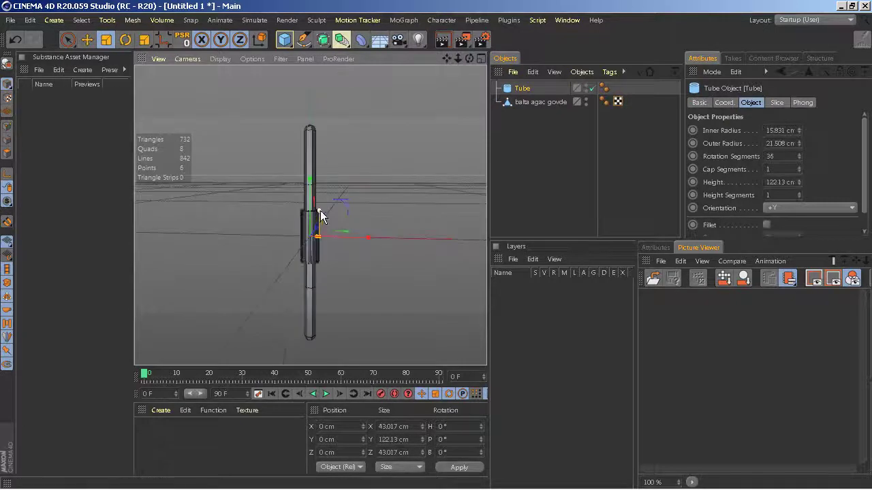
# Shrink the tube's outer radius into a thin 7-segment sleeve, then deselect it.
pyautogui.moveTo(335, 316); pyautogui.dragTo(359, 303)
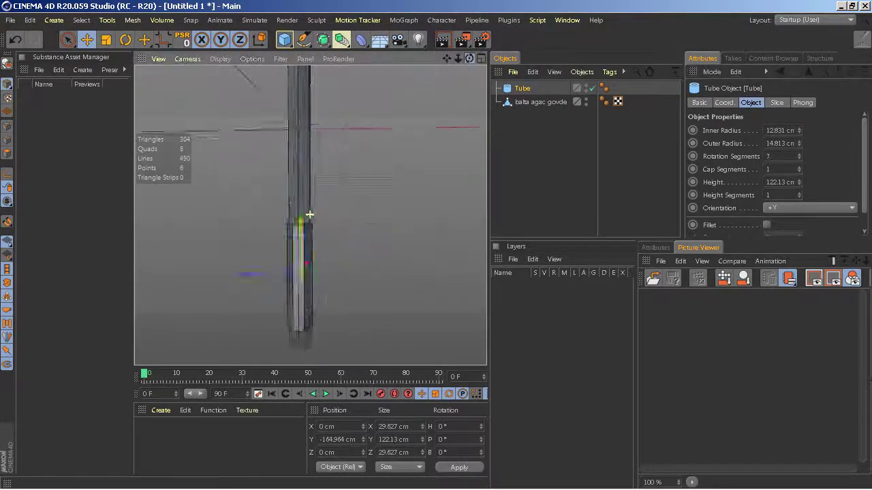
pyautogui.click(455, 82)
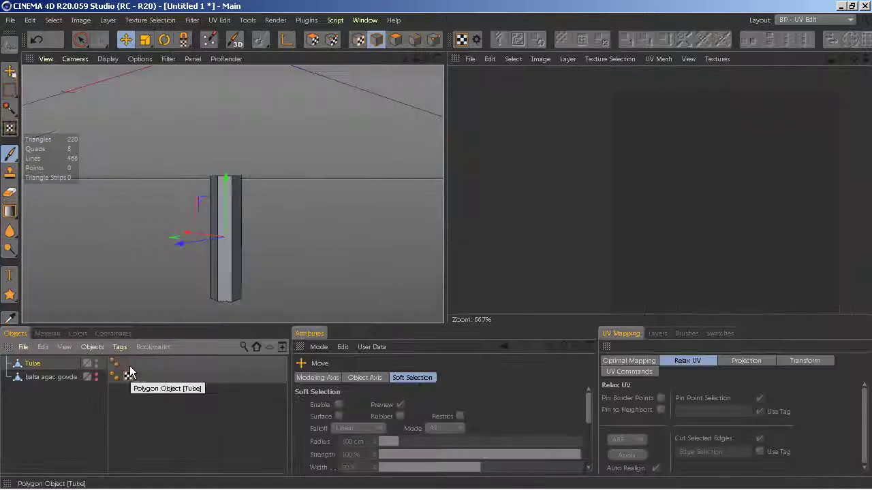
# Project the tube's UVs from the front view.
pyautogui.press('F5')
pyautogui.press('F4')
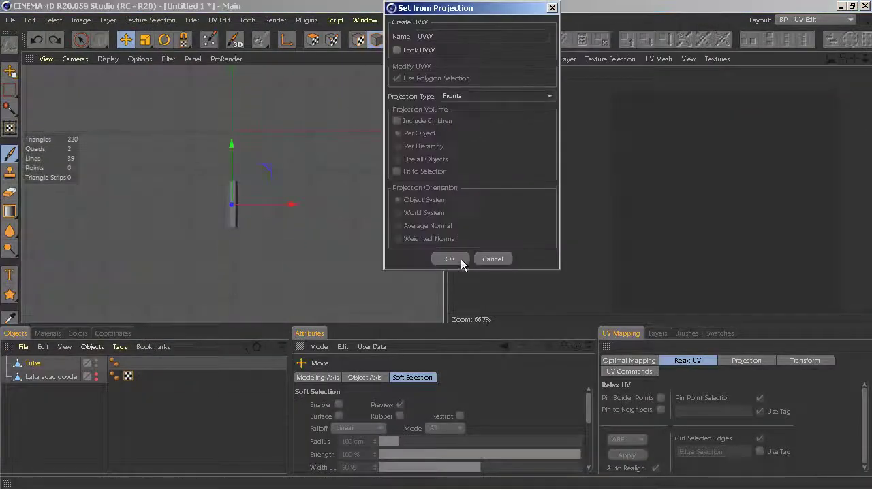
pyautogui.click(460, 259)
pyautogui.press('F1')
pyautogui.scroll(5, 241, 233)
pyautogui.keyDown('alt'); pyautogui.moveTo(241, 233); pyautogui.dragTo(232, 193); pyautogui.keyUp('alt')
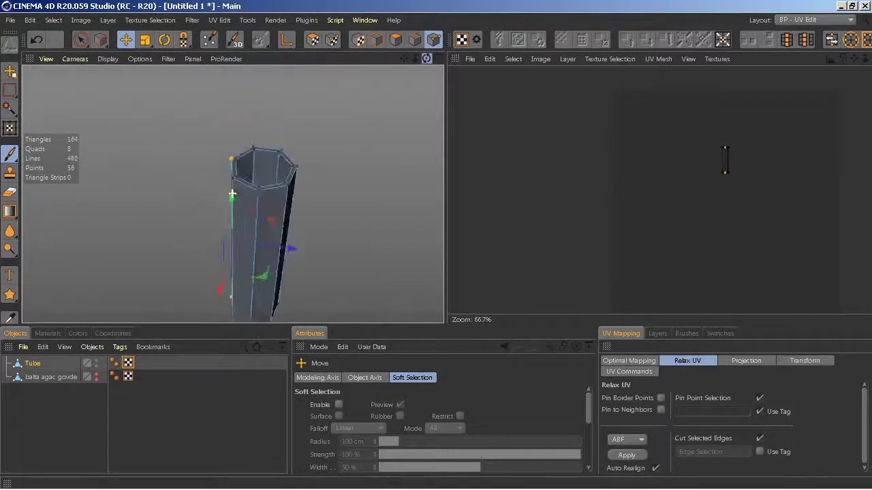
pyautogui.moveTo(427, 58)
pyautogui.mouseDown()
pyautogui.moveTo(268, 224)
pyautogui.moveTo(231, 193)
pyautogui.mouseUp()
# Switch to edges and start the Loop selection command on the tube.
pyautogui.press('Return')
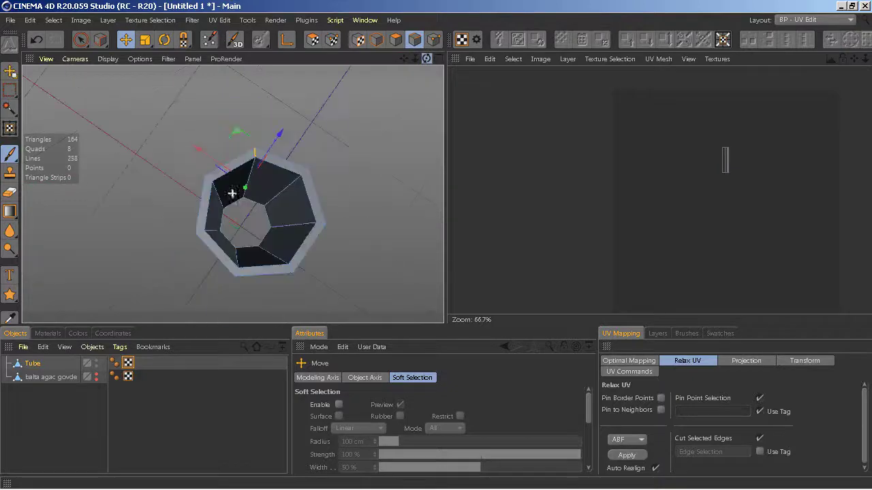
pyautogui.rightClick(371, 206)
pyautogui.click(408, 269)
pyautogui.rightClick(399, 206)
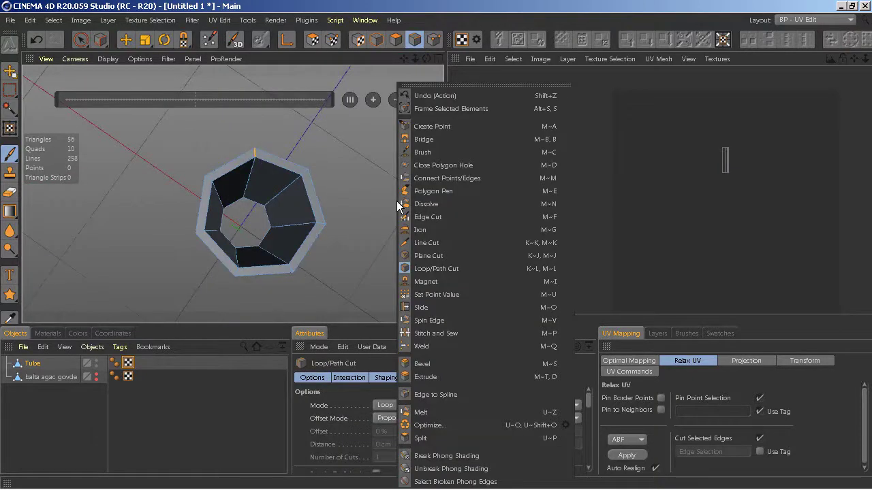
pyautogui.click(426, 255)
pyautogui.rightClick(371, 208)
pyautogui.hotkey('shift', 'c')
pyautogui.write('loop')
pyautogui.press('Return')
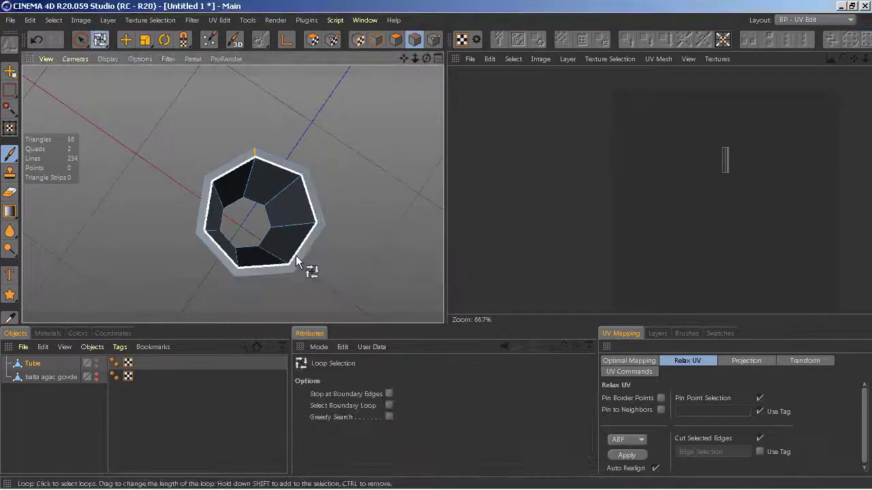
pyautogui.keyDown('alt'); pyautogui.moveTo(297, 261); pyautogui.dragTo(231, 193); pyautogui.keyUp('alt')
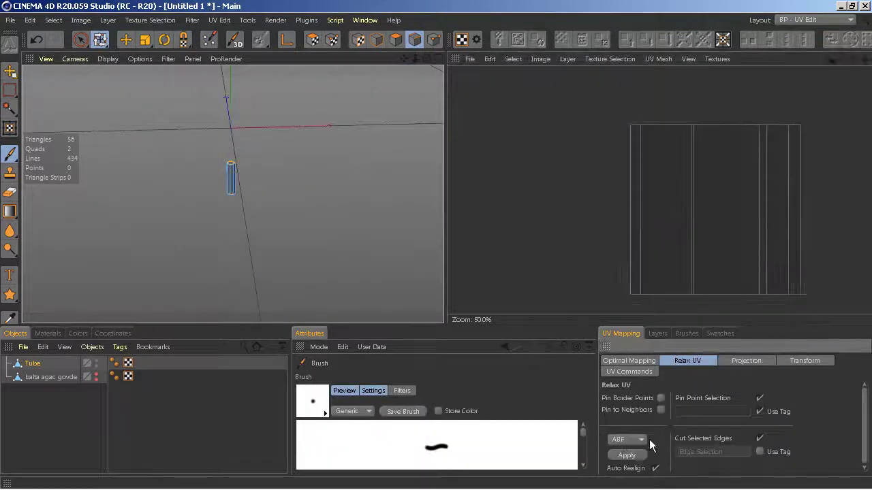
# Apply Relax UV to the tube, then undo the tube's UV changes.
pyautogui.click(632, 458)
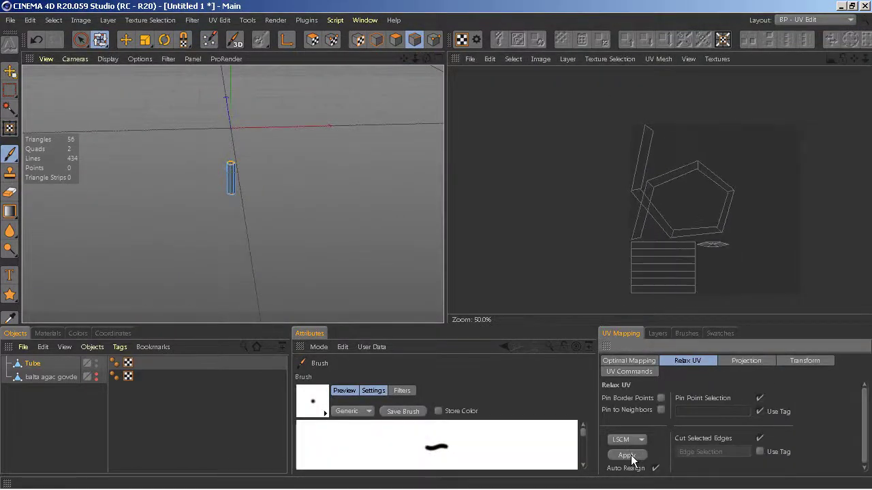
pyautogui.press('e')
pyautogui.scroll(5, 233, 177)
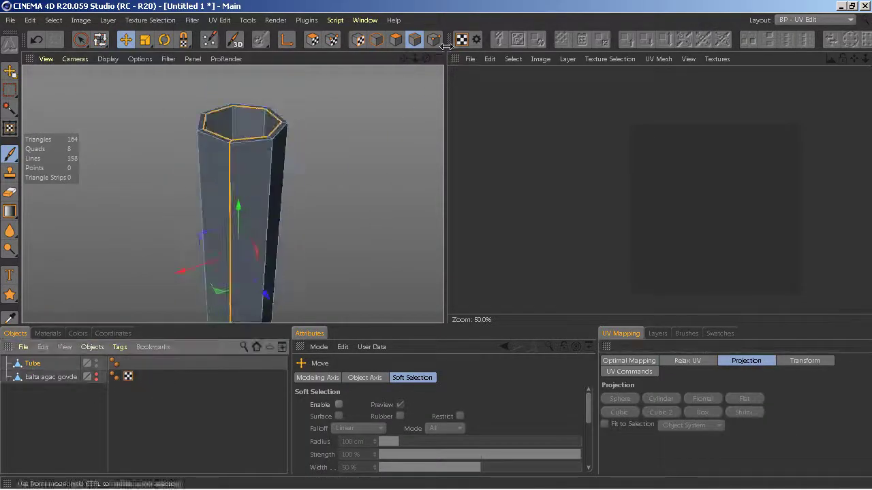
pyautogui.click(640, 454)
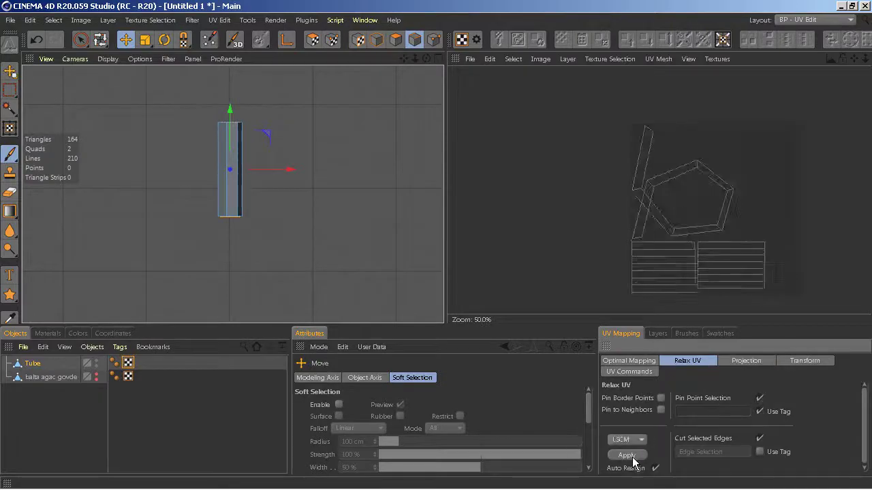
pyautogui.middleClick(266, 180)
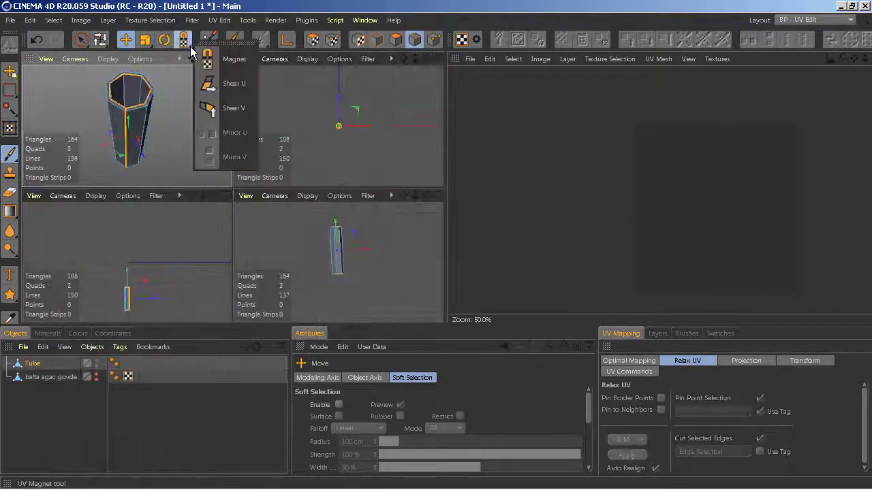
pyautogui.press('u')
pyautogui.press('l')
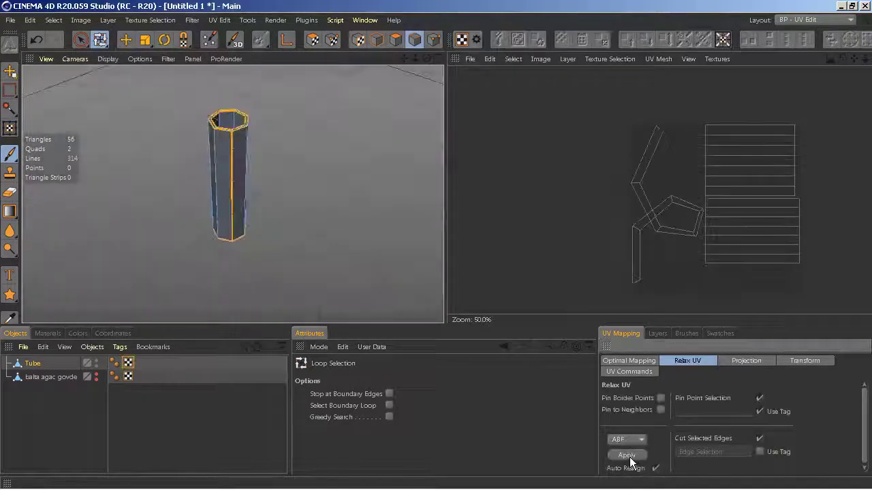
pyautogui.click(36, 40)
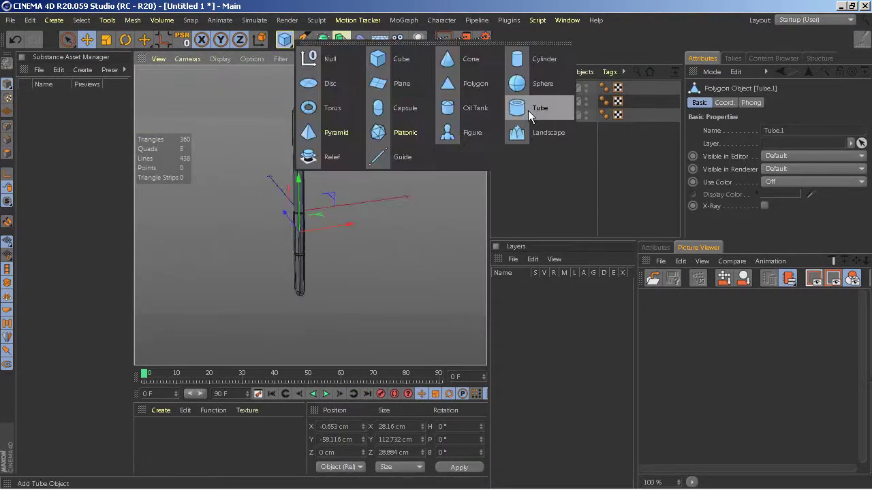
# Add a Platonic of Dodeca type, make it editable and scale it down slightly.
pyautogui.click(405, 132)
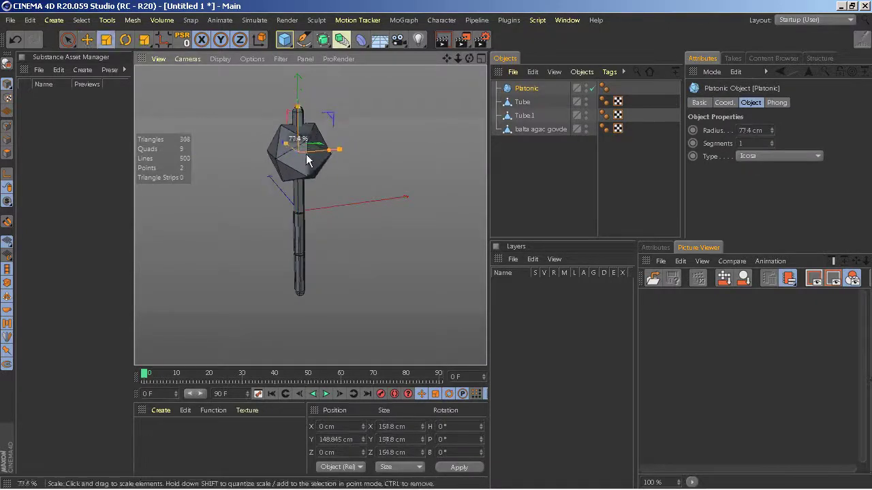
pyautogui.click(778, 156)
pyautogui.click(702, 206)
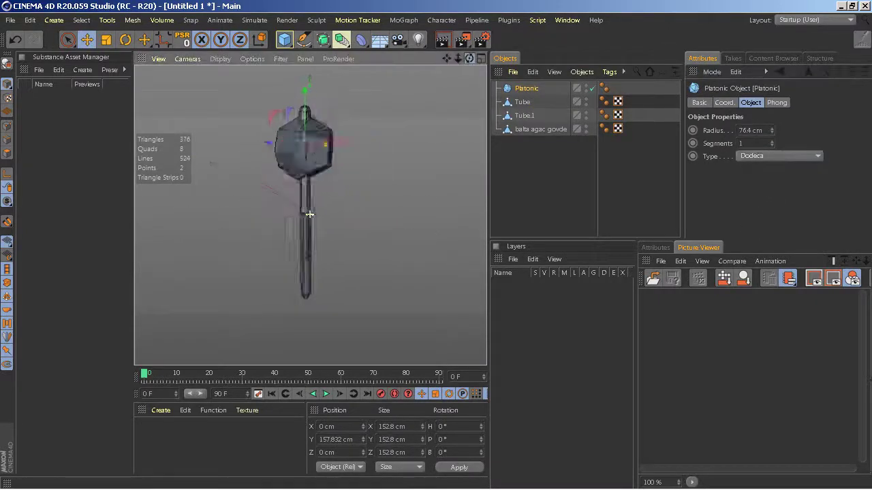
pyautogui.click(816, 160)
pyautogui.click(787, 181)
pyautogui.press('c')
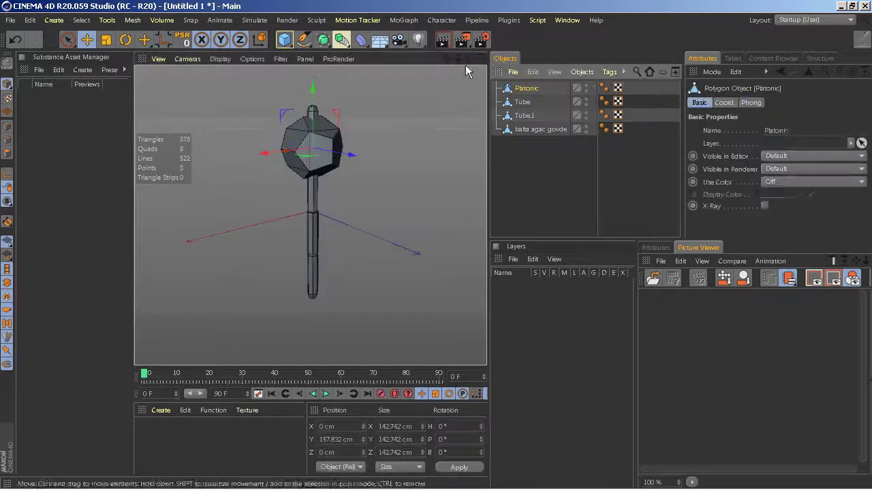
pyautogui.moveTo(469, 59)
pyautogui.mouseDown()
pyautogui.moveTo(380, 186)
pyautogui.moveTo(413, 196)
pyautogui.moveTo(436, 75)
pyautogui.moveTo(458, 95)
pyautogui.mouseUp()
# Deselect the mace head and select the UV tags of the mace parts.
pyautogui.press('t')
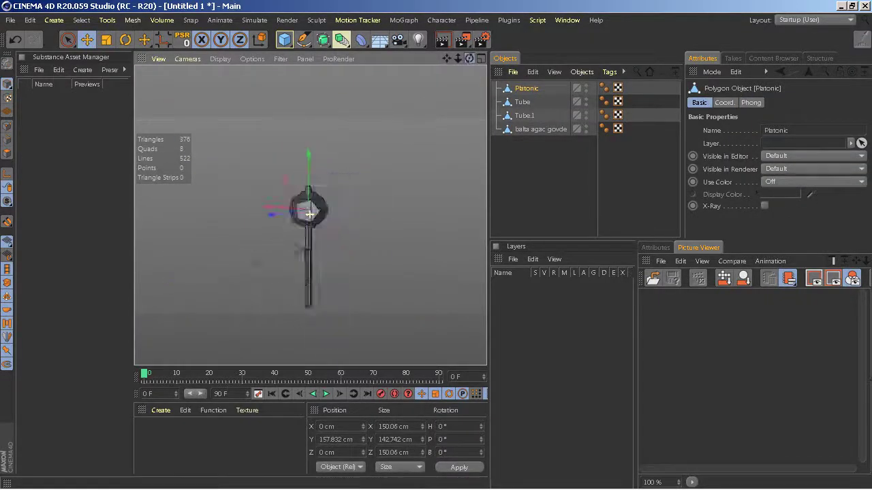
pyautogui.click(524, 176)
pyautogui.moveTo(584, 128); pyautogui.dragTo(625, 83)
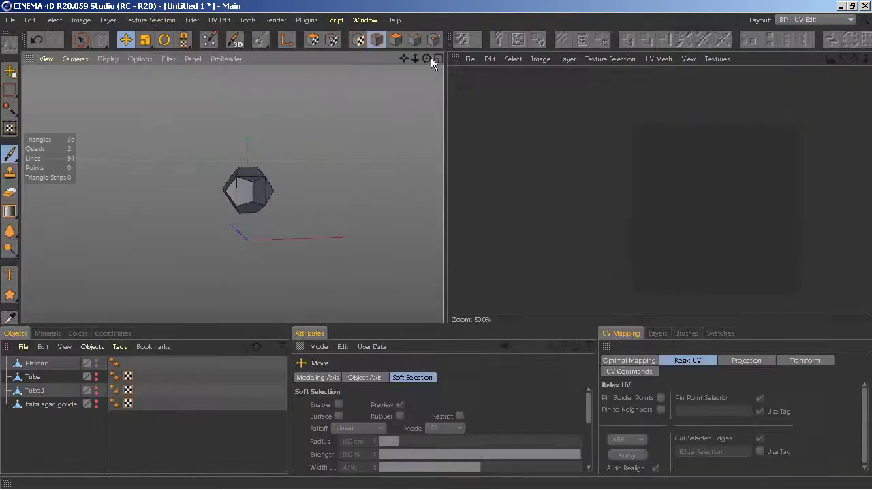
# Select the dodecahedron head, path-select its seam edges and relax its UVs flat.
pyautogui.click(431, 45)
pyautogui.click(30, 363)
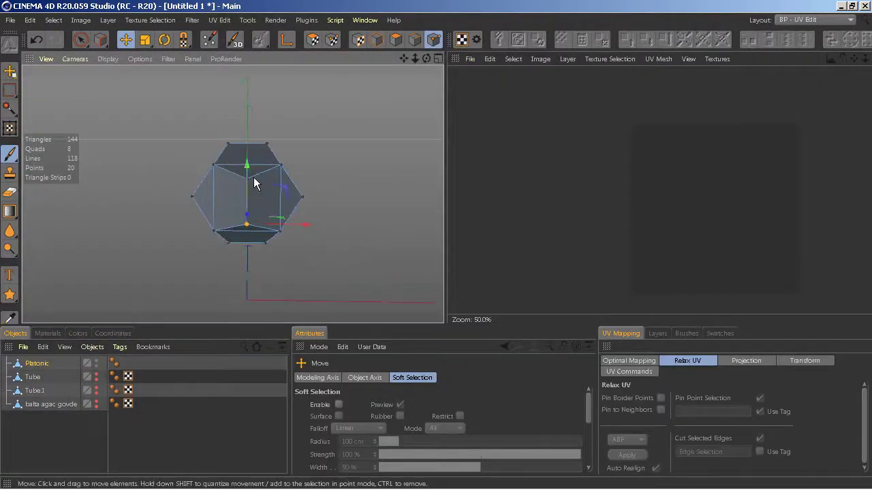
pyautogui.click(414, 39)
pyautogui.keyDown('alt'); pyautogui.moveTo(327, 198); pyautogui.dragTo(231, 193); pyautogui.keyUp('alt')
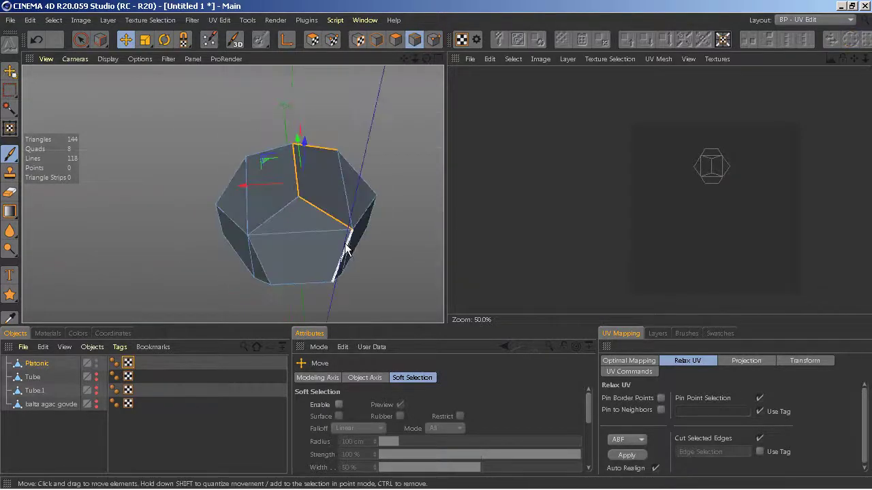
pyautogui.keyDown('alt'); pyautogui.moveTo(272, 152); pyautogui.dragTo(230, 191); pyautogui.keyUp('alt')
pyautogui.click(627, 455)
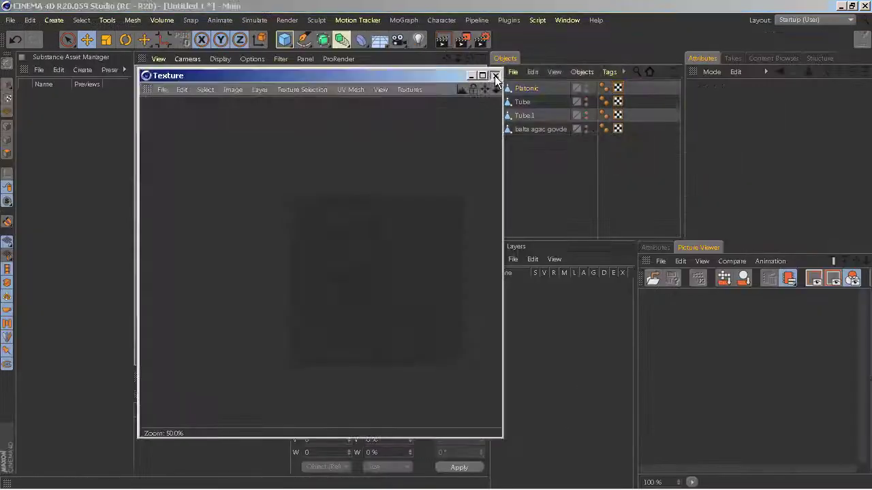
# Store the balta agac govde handle's polygons as a selection set.
pyautogui.click(494, 76)
pyautogui.click(538, 129)
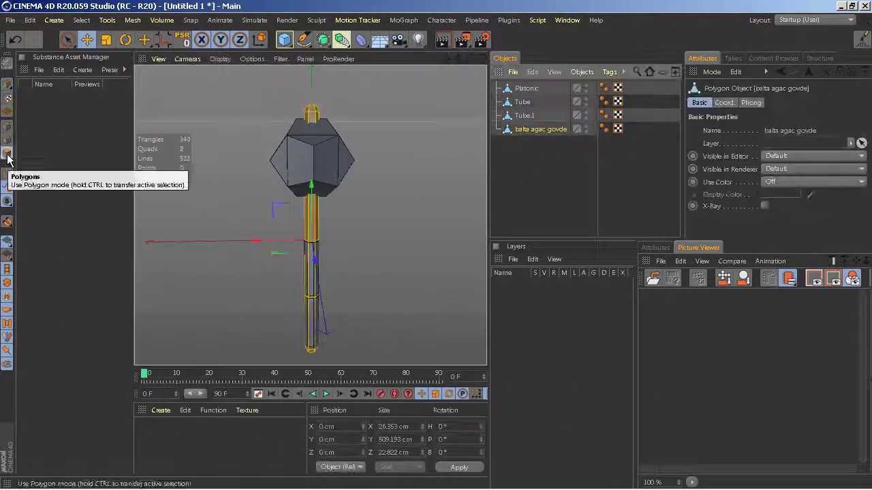
pyautogui.click(81, 20)
pyautogui.click(102, 353)
# Rename the parts to 'ellik alt', 'ellik ust' and 'topuz'.
pyautogui.click(521, 102)
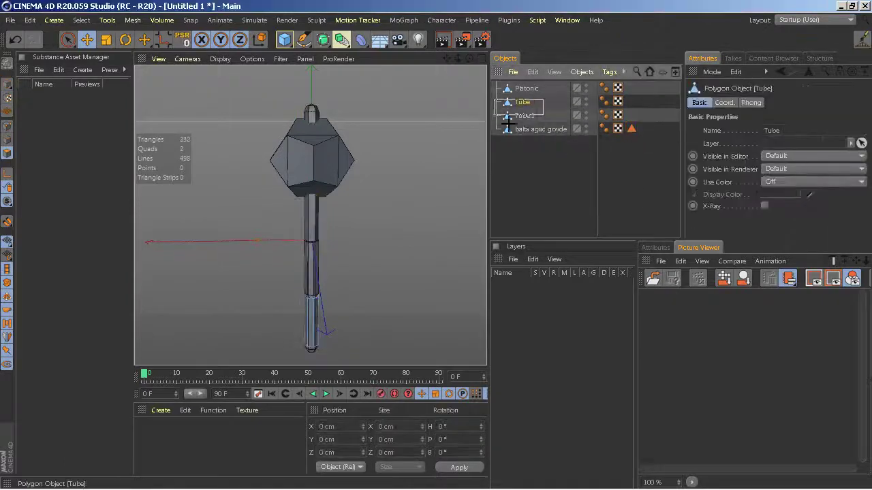
pyautogui.write('ellik alt')
pyautogui.hotkey('shift', 'Tab')
pyautogui.write('ellik ust')
pyautogui.hotkey('shift', 'Tab')
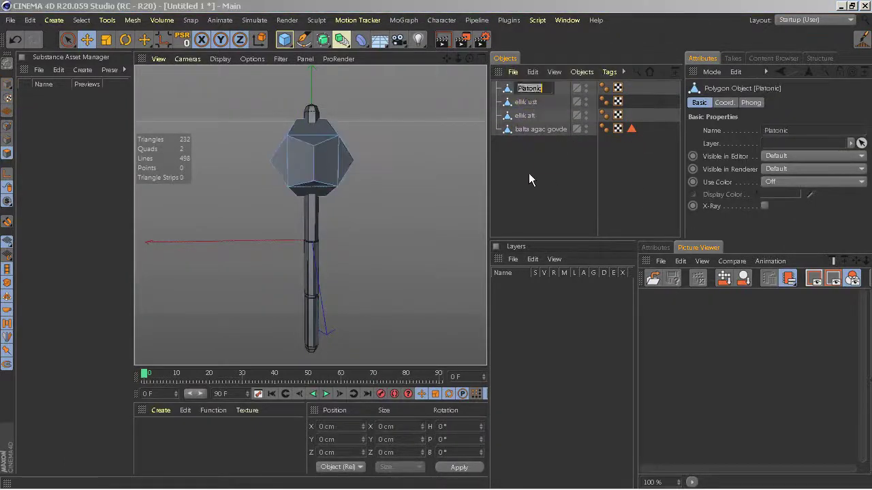
pyautogui.write('topuz')
pyautogui.press('Return')
# Reselect the handle tubes and confirm the name 'ellik ust' on the upper tube.
pyautogui.click(549, 102)
pyautogui.keyDown('ctrl'); pyautogui.click(526, 117); pyautogui.keyUp('ctrl')
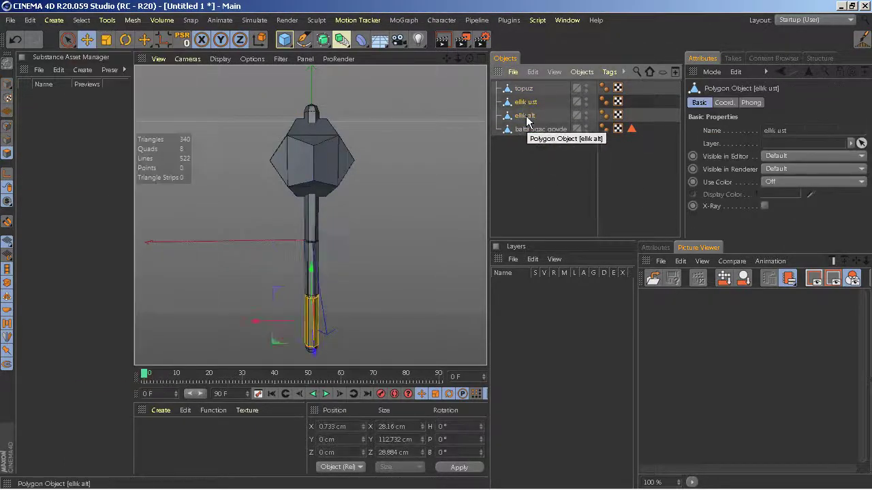
pyautogui.write('us')
pyautogui.click(527, 117)
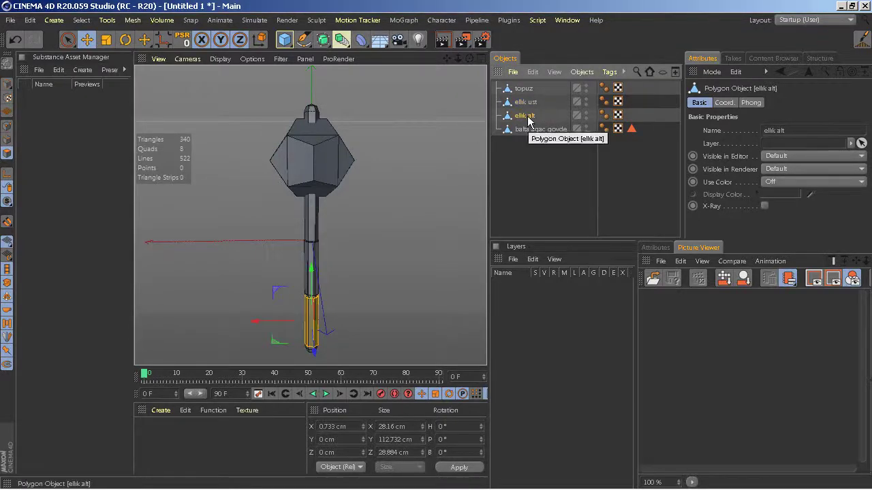
pyautogui.click(525, 102)
pyautogui.doubleClick(528, 102)
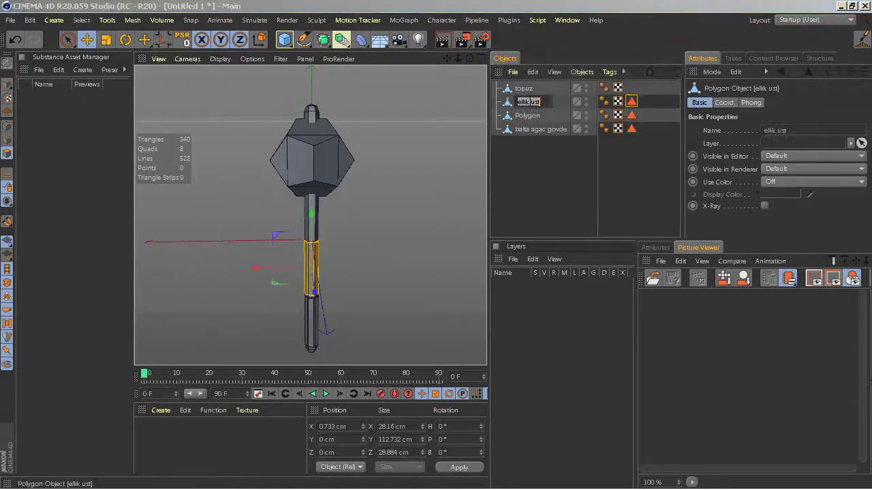
pyautogui.click(524, 88)
# Store the topuz head's polygons as a selection set.
pyautogui.click(81, 20)
pyautogui.click(102, 321)
pyautogui.click(524, 88)
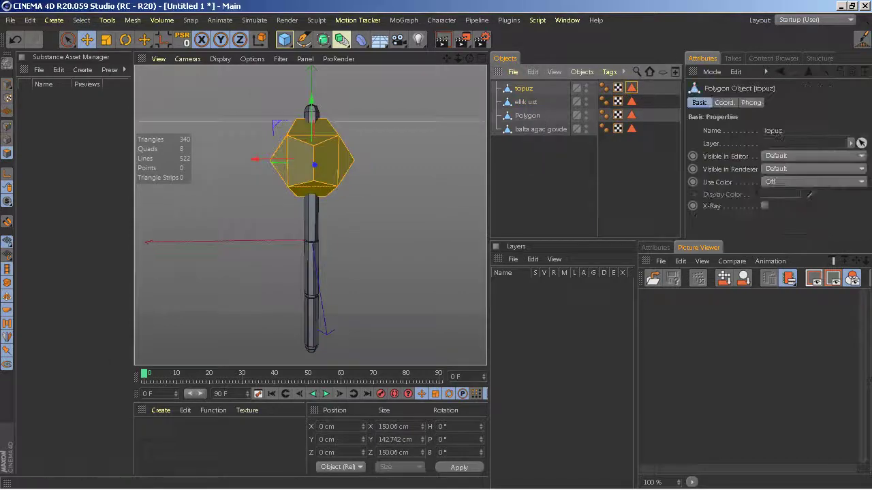
pyautogui.click(525, 116)
pyautogui.write('ellik alt')
pyautogui.click(545, 129)
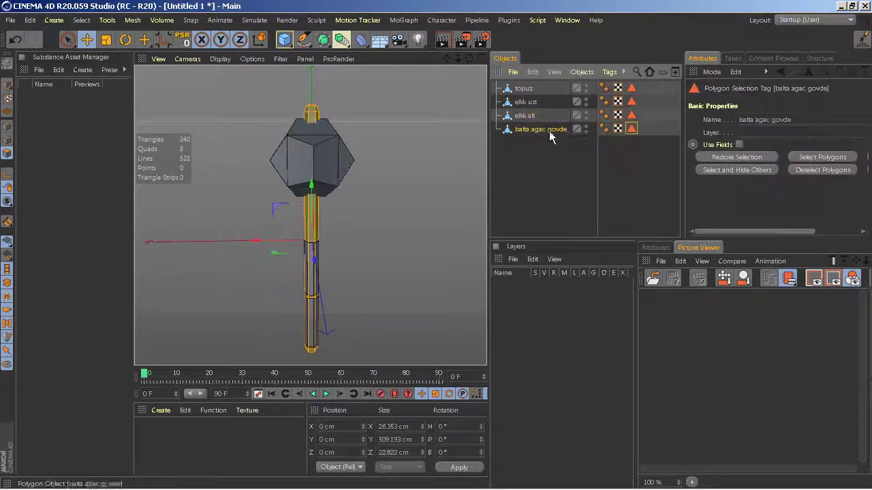
pyautogui.keyDown('alt'); pyautogui.moveTo(273, 218); pyautogui.dragTo(310, 214); pyautogui.keyUp('alt')
# Connect all four mace parts into one object, topuz.1, deleting the originals.
pyautogui.hotkey('ctrl', 'a')
pyautogui.rightClick(528, 203)
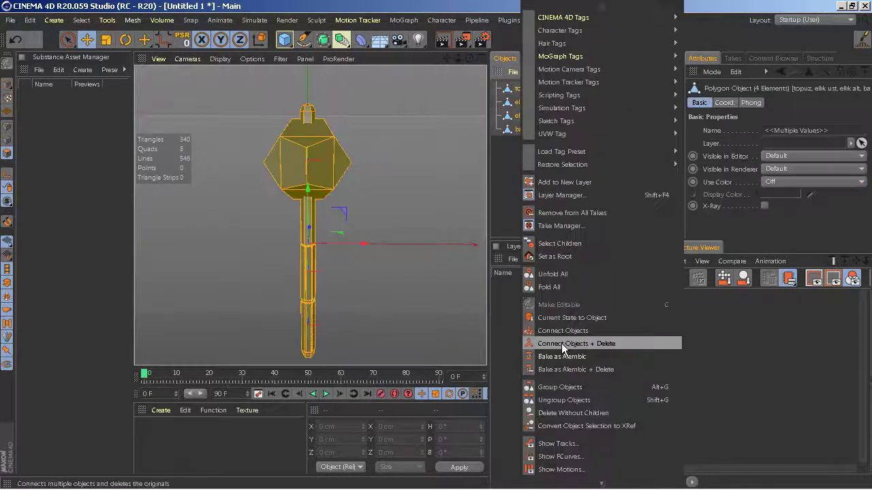
pyautogui.click(561, 344)
# Check topuz.1's UV mesh in BP - UV Edit, deselect all, then switch to Sculpt.
pyautogui.click(454, 75)
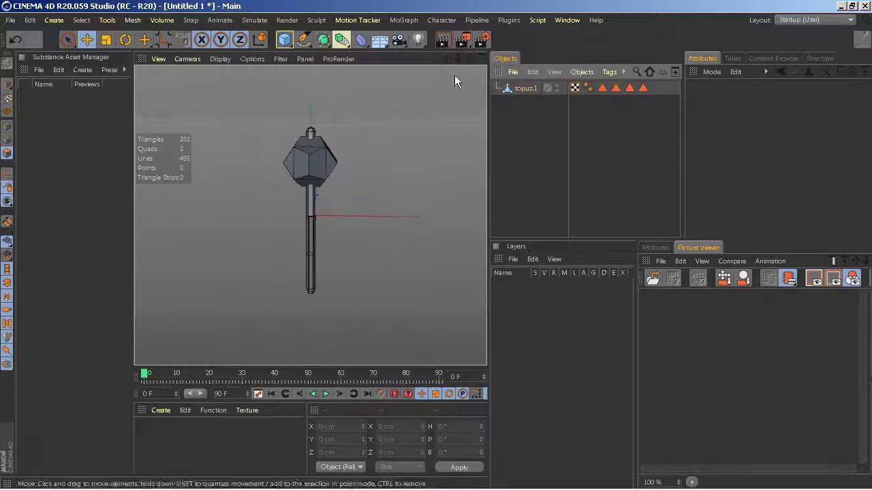
pyautogui.doubleClick(575, 88)
pyautogui.click(495, 75)
pyautogui.click(814, 20)
pyautogui.click(742, 55)
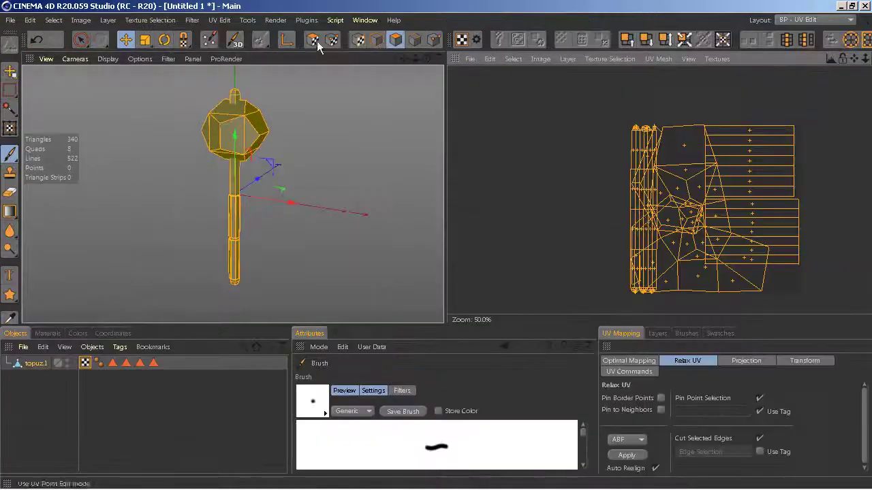
pyautogui.click(775, 208)
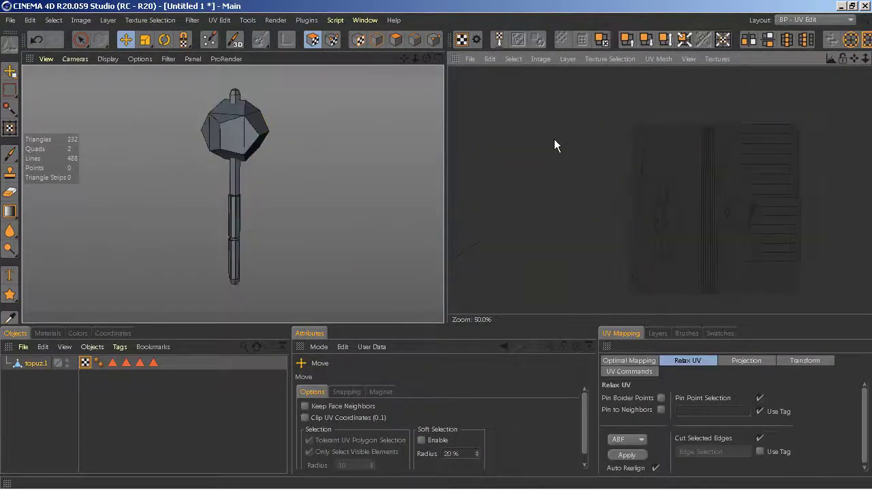
pyautogui.click(799, 149)
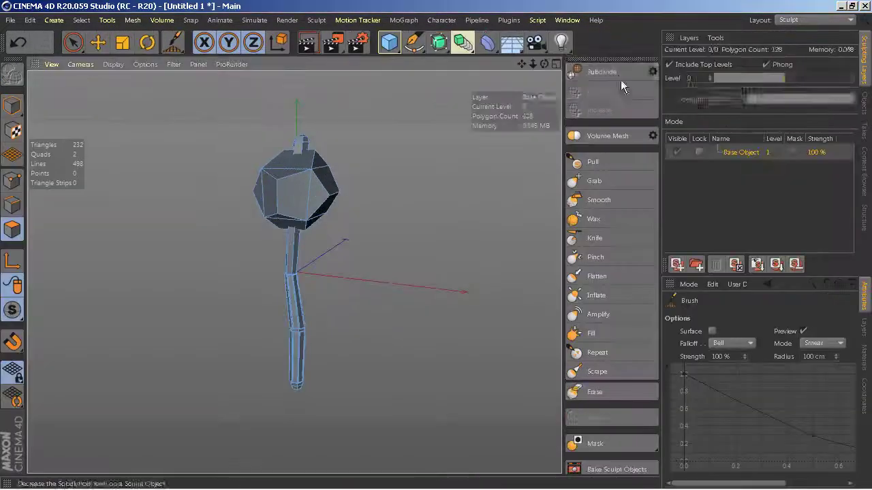
# Subdivide the mace mesh for sculpting and frame the head from the side.
pyautogui.click(15, 109)
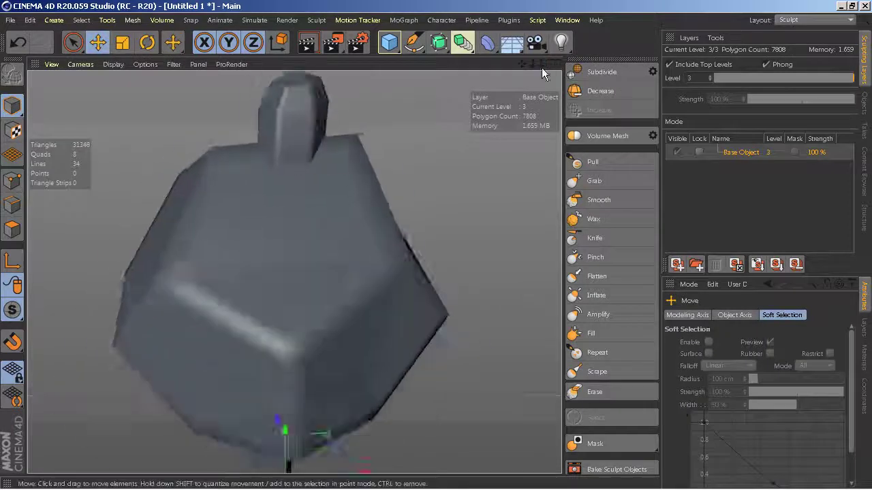
pyautogui.moveTo(541, 67); pyautogui.dragTo(294, 272)
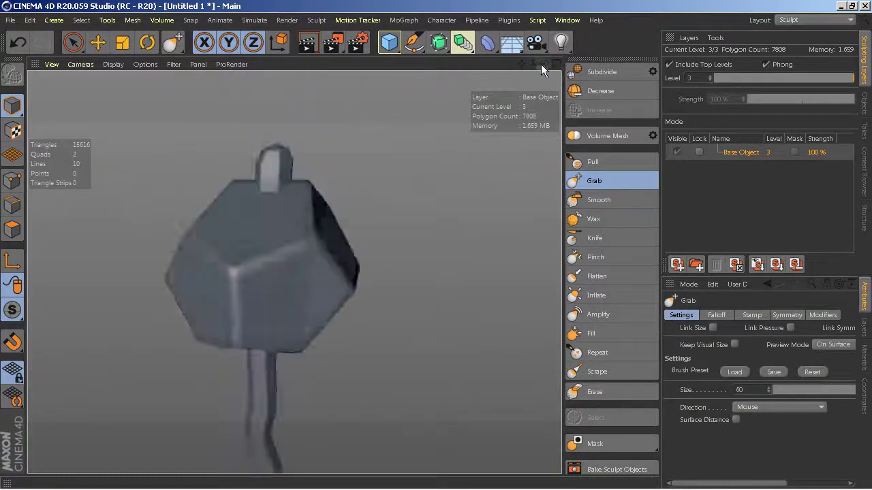
pyautogui.moveTo(542, 64); pyautogui.dragTo(519, 73)
# Use the Scrape brush on the handle so it stands straighter.
pyautogui.click(579, 371)
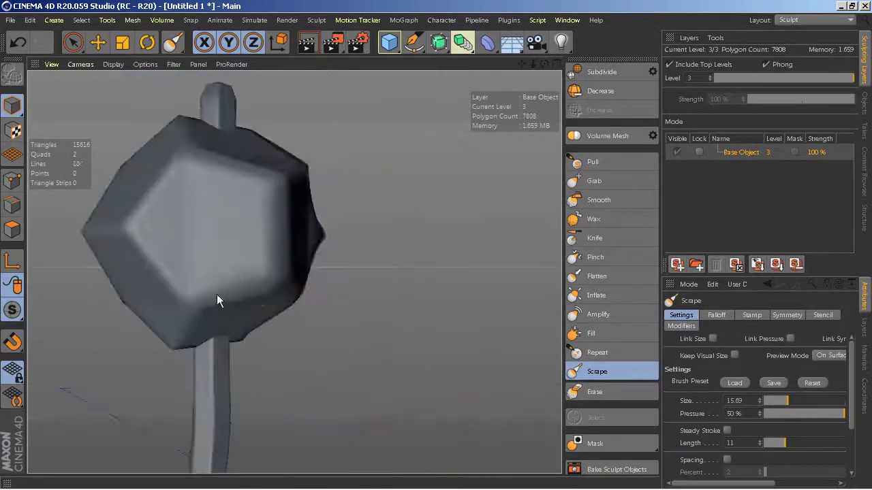
pyautogui.moveTo(543, 65); pyautogui.dragTo(293, 270)
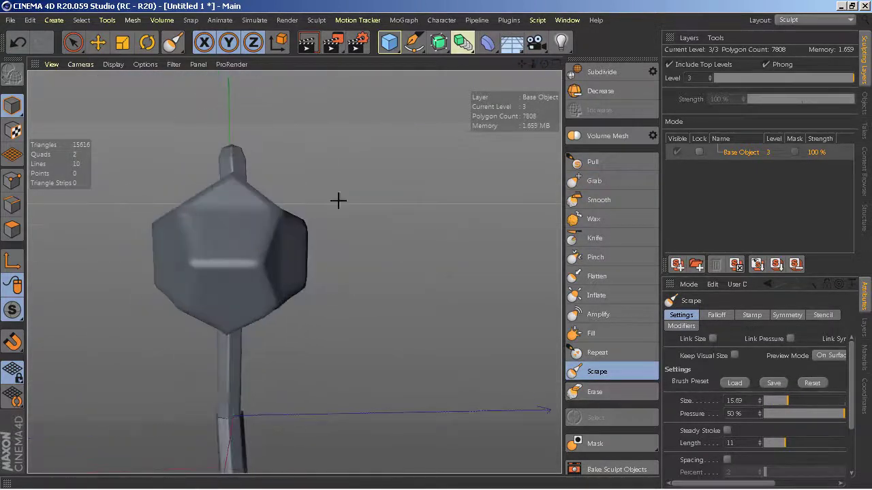
pyautogui.moveTo(176, 320)
pyautogui.keyDown('alt'); pyautogui.mouseDown()
pyautogui.moveTo(293, 272)
pyautogui.moveTo(325, 224)
pyautogui.moveTo(234, 239)
pyautogui.moveTo(296, 266)
pyautogui.moveTo(380, 200)
pyautogui.moveTo(293, 270)
pyautogui.moveTo(206, 204)
pyautogui.moveTo(296, 276)
pyautogui.moveTo(310, 160)
pyautogui.moveTo(279, 314)
pyautogui.moveTo(281, 247)
pyautogui.moveTo(294, 273)
pyautogui.moveTo(259, 234)
pyautogui.moveTo(290, 351)
pyautogui.moveTo(288, 258)
pyautogui.mouseUp(); pyautogui.keyUp('alt')
pyautogui.scroll(5, 309, 160)
pyautogui.scroll(3, 288, 259)
pyautogui.scroll(3, 321, 350)
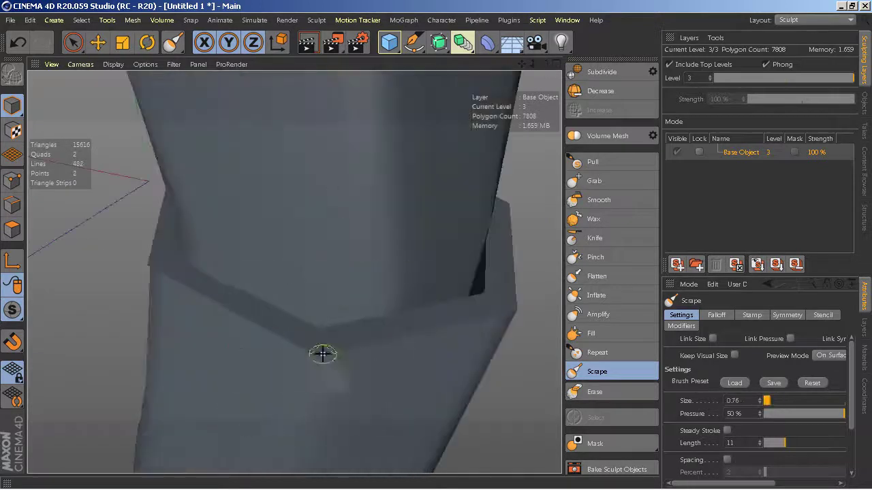
pyautogui.keyDown('alt'); pyautogui.moveTo(370, 346); pyautogui.dragTo(293, 271); pyautogui.keyUp('alt')
pyautogui.moveTo(541, 63)
pyautogui.mouseDown()
pyautogui.moveTo(251, 161)
pyautogui.moveTo(527, 67)
pyautogui.moveTo(293, 270)
pyautogui.moveTo(286, 200)
pyautogui.moveTo(294, 272)
pyautogui.mouseUp()
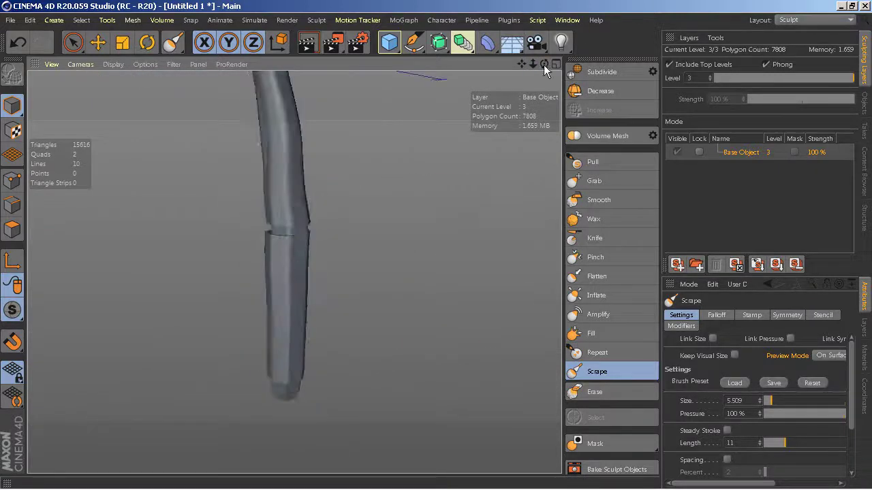
pyautogui.moveTo(544, 67)
pyautogui.mouseDown()
pyautogui.moveTo(282, 253)
pyautogui.moveTo(282, 316)
pyautogui.moveTo(294, 225)
pyautogui.moveTo(349, 202)
pyautogui.mouseUp()
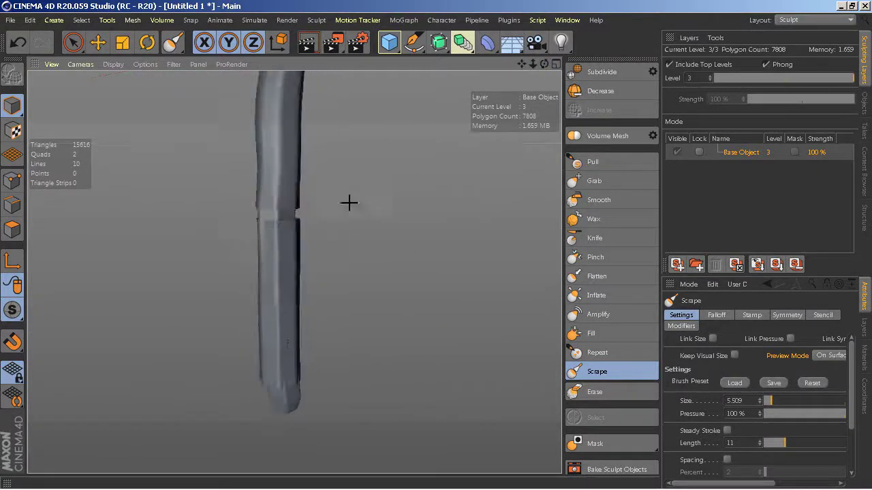
# Inspect the handle's hexagonal cross-section from end-on and side views.
pyautogui.moveTo(545, 64); pyautogui.dragTo(422, 204)
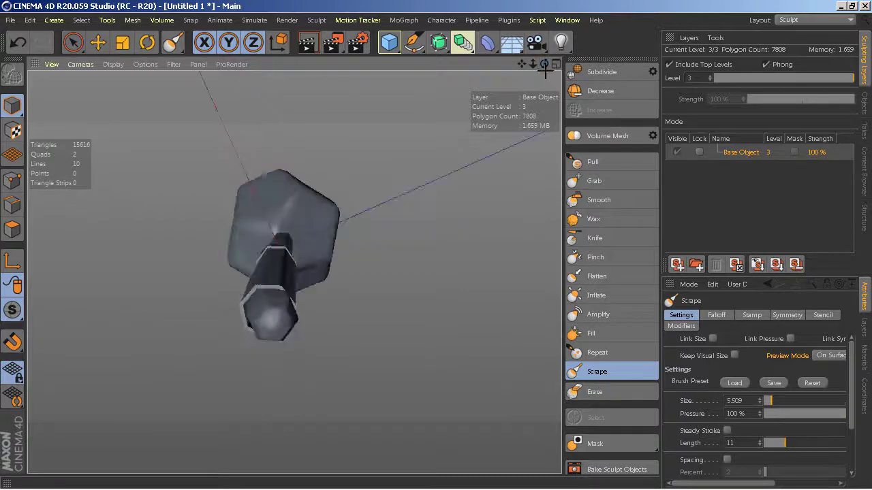
pyautogui.moveTo(541, 64)
pyautogui.mouseDown()
pyautogui.moveTo(477, 150)
pyautogui.moveTo(293, 272)
pyautogui.mouseUp()
pyautogui.moveTo(543, 65); pyautogui.dragTo(295, 273)
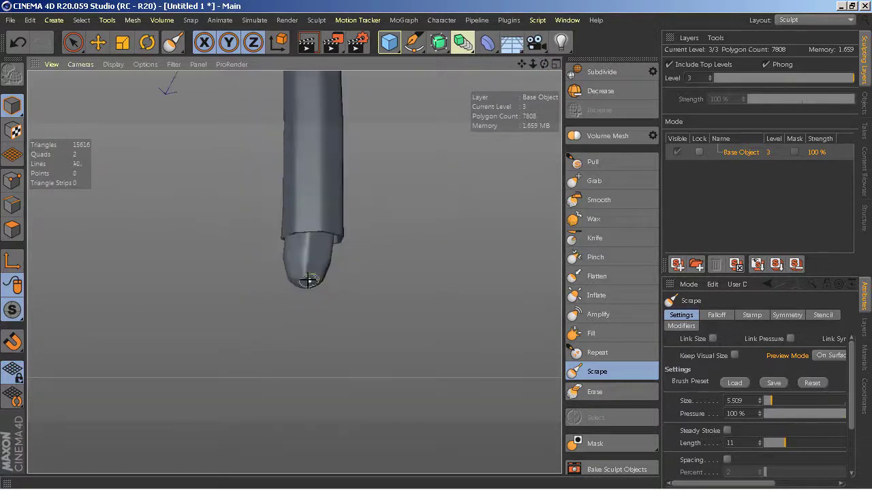
# Pick the leather_02 stamp texture from the skin folder in the Content Browser.
pyautogui.click(865, 109)
pyautogui.click(864, 170)
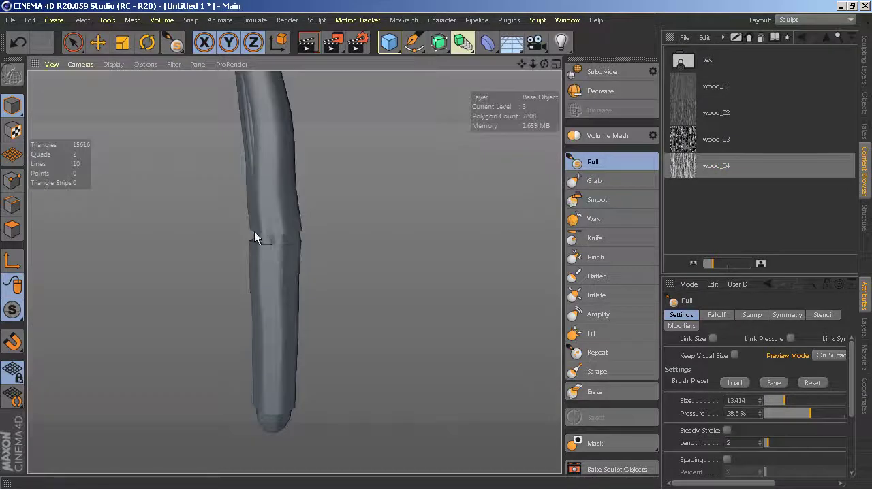
pyautogui.moveTo(254, 237)
pyautogui.keyDown('alt'); pyautogui.mouseDown()
pyautogui.moveTo(257, 195)
pyautogui.moveTo(288, 379)
pyautogui.mouseUp(); pyautogui.keyUp('alt')
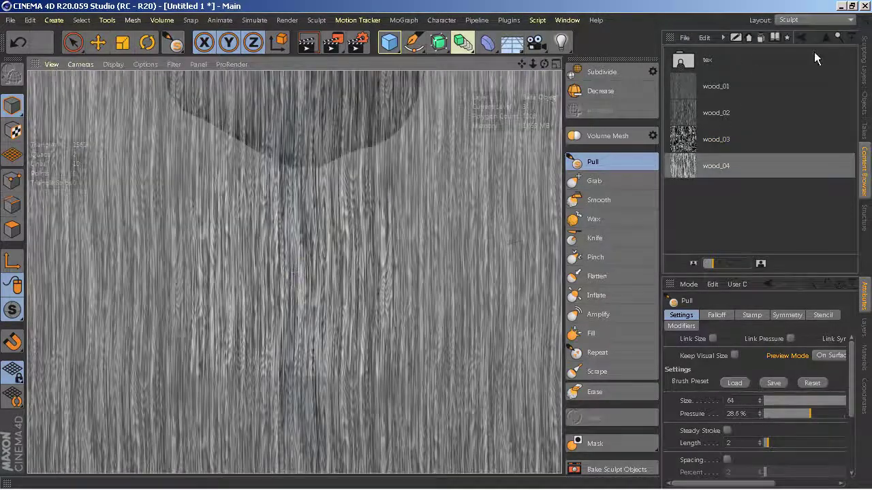
pyautogui.doubleClick(815, 59)
pyautogui.scroll(3, 764, 126)
pyautogui.scroll(3, 749, 164)
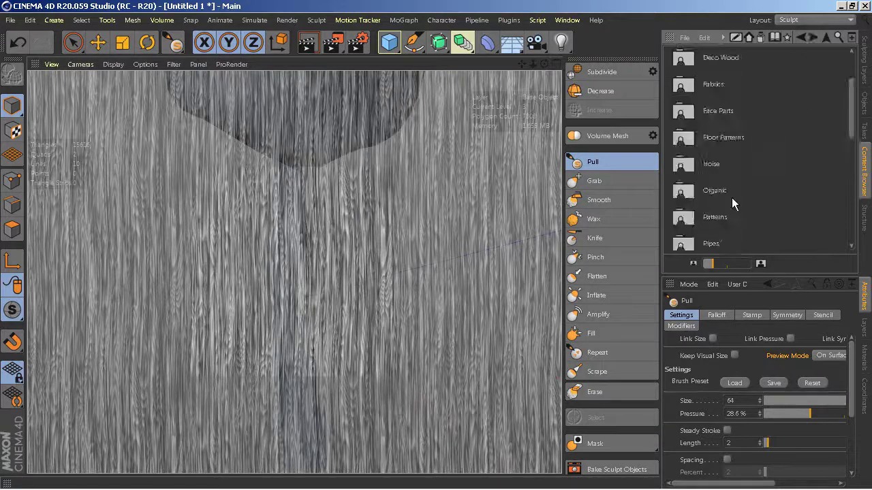
pyautogui.doubleClick(732, 198)
pyautogui.scroll(5, 284, 295)
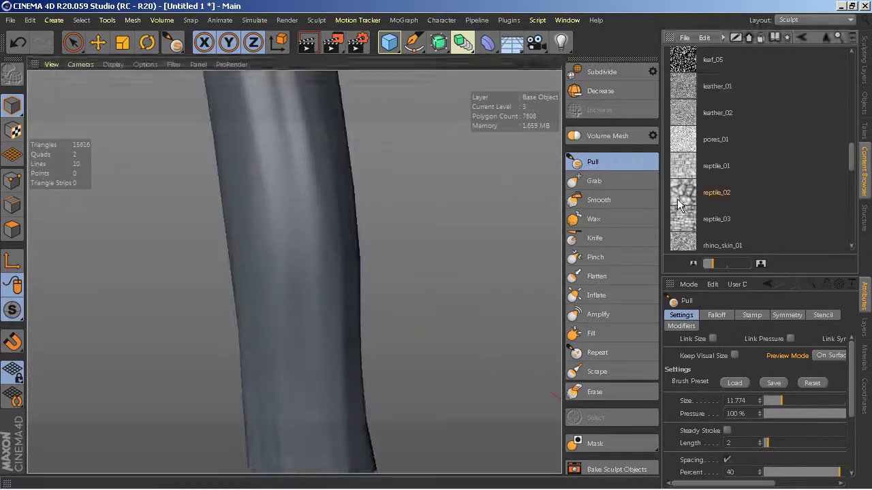
pyautogui.click(712, 111)
# Switch to the Knife sculpting brush and frame the head and handle.
pyautogui.moveTo(272, 150)
pyautogui.keyDown('alt'); pyautogui.mouseDown()
pyautogui.moveTo(303, 297)
pyautogui.moveTo(296, 271)
pyautogui.moveTo(344, 282)
pyautogui.moveTo(334, 259)
pyautogui.moveTo(362, 161)
pyautogui.mouseUp(); pyautogui.keyUp('alt')
pyautogui.keyDown('alt'); pyautogui.moveTo(361, 160); pyautogui.dragTo(523, 65, button='right'); pyautogui.keyUp('alt')
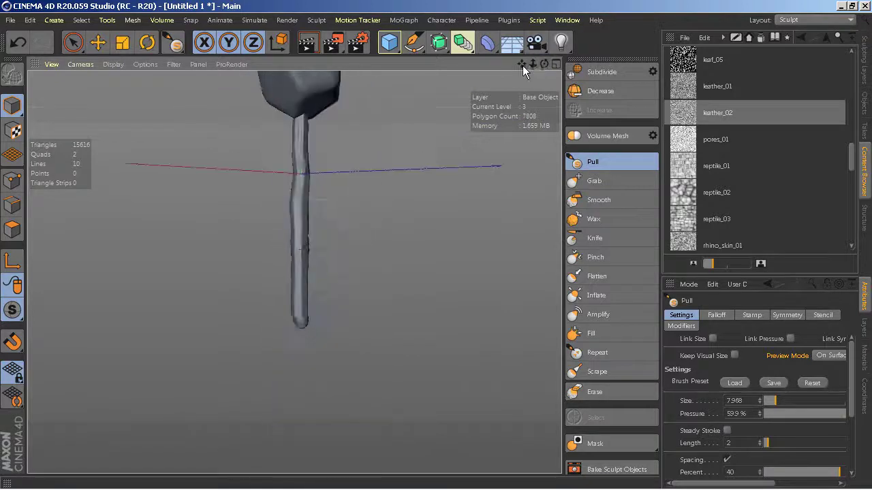
pyautogui.click(594, 238)
pyautogui.scroll(4, 279, 217)
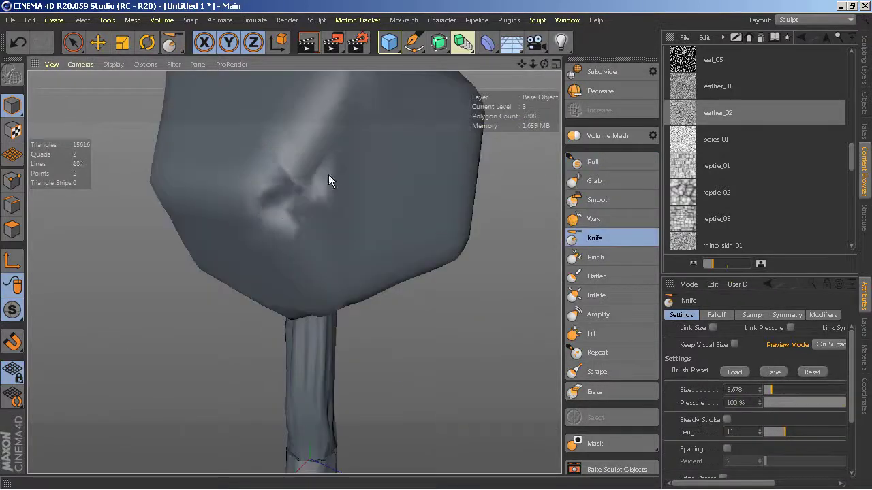
pyautogui.keyDown('alt'); pyautogui.moveTo(329, 180); pyautogui.dragTo(542, 64, button='right'); pyautogui.keyUp('alt')
pyautogui.moveTo(542, 64)
pyautogui.keyDown('alt'); pyautogui.mouseDown()
pyautogui.moveTo(436, 208)
pyautogui.moveTo(392, 292)
pyautogui.mouseUp(); pyautogui.keyUp('alt')
pyautogui.keyDown('alt'); pyautogui.moveTo(393, 292); pyautogui.dragTo(346, 187, button='right'); pyautogui.keyUp('alt')
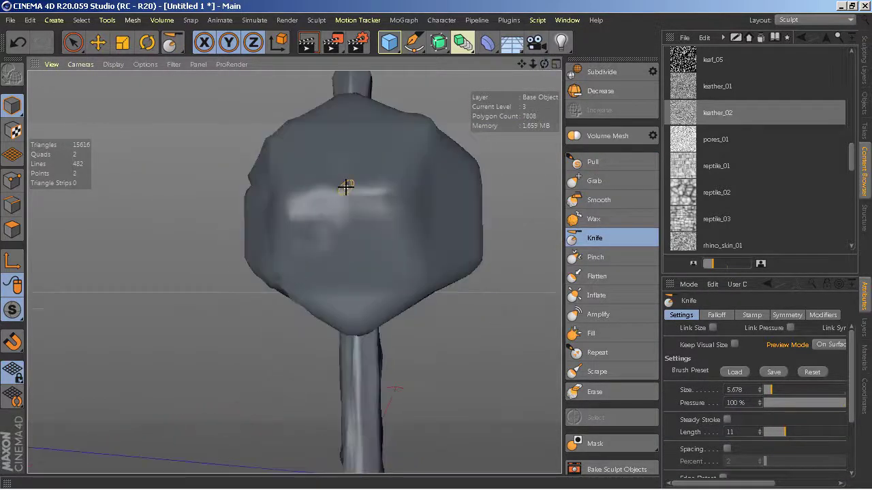
pyautogui.keyDown('alt'); pyautogui.moveTo(346, 187); pyautogui.dragTo(294, 271); pyautogui.keyUp('alt')
pyautogui.keyDown('alt'); pyautogui.moveTo(294, 270); pyautogui.dragTo(306, 229, button='right'); pyautogui.keyUp('alt')
pyautogui.moveTo(306, 229)
pyautogui.keyDown('alt'); pyautogui.mouseDown()
pyautogui.moveTo(402, 198)
pyautogui.moveTo(295, 270)
pyautogui.mouseUp(); pyautogui.keyUp('alt')
# Enlarge the brush over the head, then use a smaller Flatten brush on the handle end.
pyautogui.keyDown('alt'); pyautogui.moveTo(295, 270); pyautogui.dragTo(241, 200, button='right'); pyautogui.keyUp('alt')
pyautogui.moveTo(241, 200); pyautogui.dragTo(272, 283, button='middle')
pyautogui.keyDown('alt'); pyautogui.moveTo(272, 284); pyautogui.dragTo(241, 279); pyautogui.keyUp('alt')
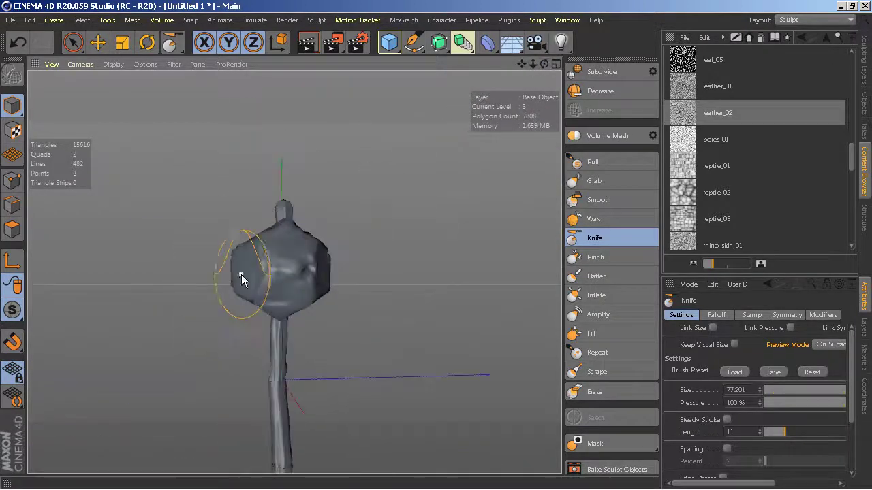
pyautogui.moveTo(241, 279)
pyautogui.keyDown('alt'); pyautogui.mouseDown(button='right')
pyautogui.moveTo(296, 259)
pyautogui.moveTo(292, 273)
pyautogui.mouseUp(button='right'); pyautogui.keyUp('alt')
pyautogui.keyDown('alt'); pyautogui.moveTo(292, 272); pyautogui.dragTo(272, 224); pyautogui.keyUp('alt')
pyautogui.click(596, 276)
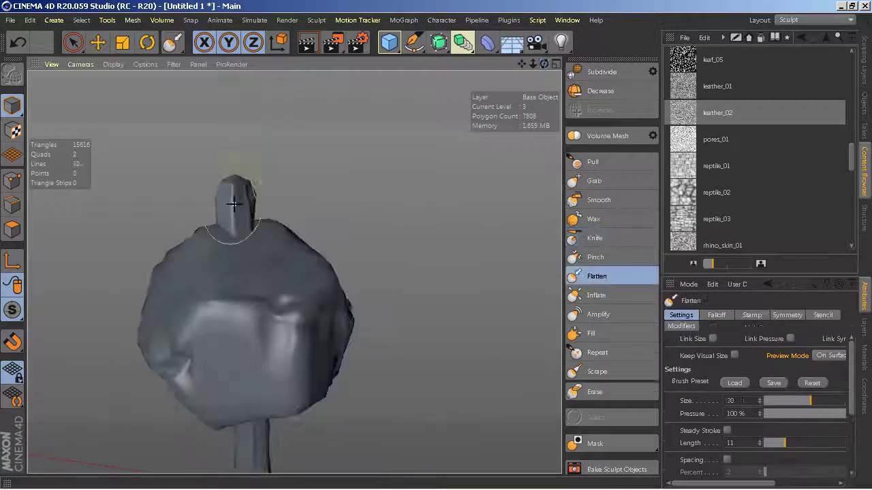
pyautogui.moveTo(233, 204); pyautogui.dragTo(233, 206, button='middle')
pyautogui.keyDown('alt'); pyautogui.moveTo(233, 206); pyautogui.dragTo(233, 211); pyautogui.keyUp('alt')
pyautogui.moveTo(544, 65)
pyautogui.mouseDown()
pyautogui.moveTo(544, 82)
pyautogui.moveTo(536, 65)
pyautogui.mouseUp()
# Smooth the handle, undo the last stroke, and drop the sculpt one subdivision level.
pyautogui.press('shift')
pyautogui.hotkey('ctrl', 'z')
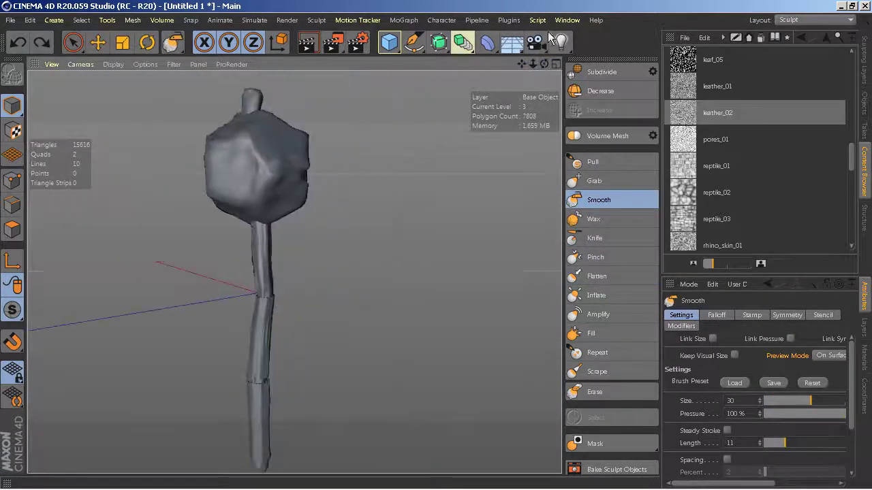
pyautogui.click(584, 90)
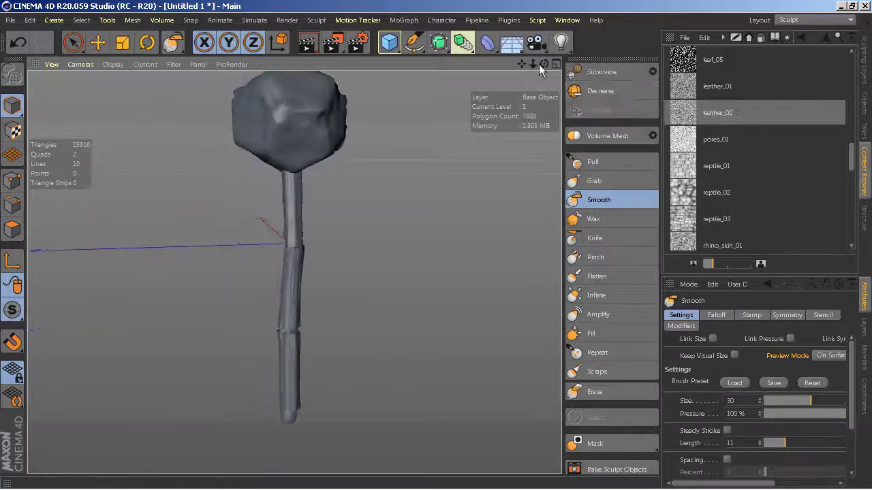
pyautogui.moveTo(541, 65); pyautogui.dragTo(293, 272)
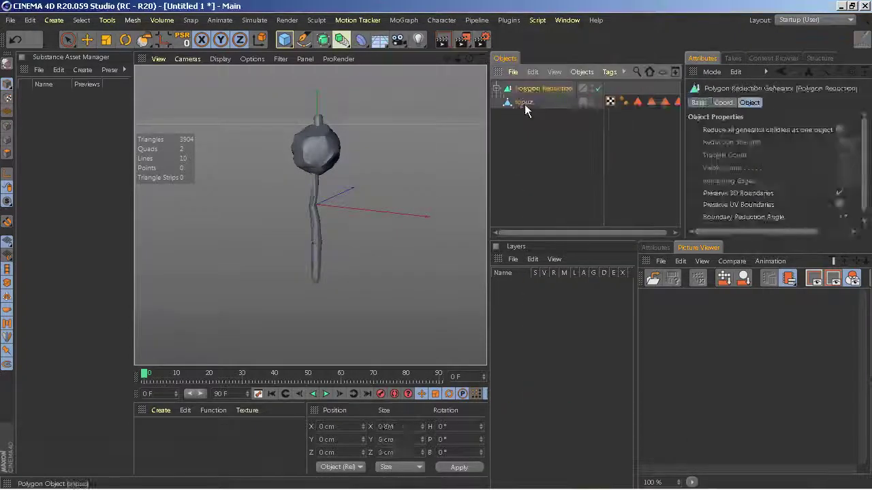
# Make the Polygon Reduction editable, untriangulate it, and select Polygon Reduction.1.
pyautogui.click(220, 59)
pyautogui.click(236, 90)
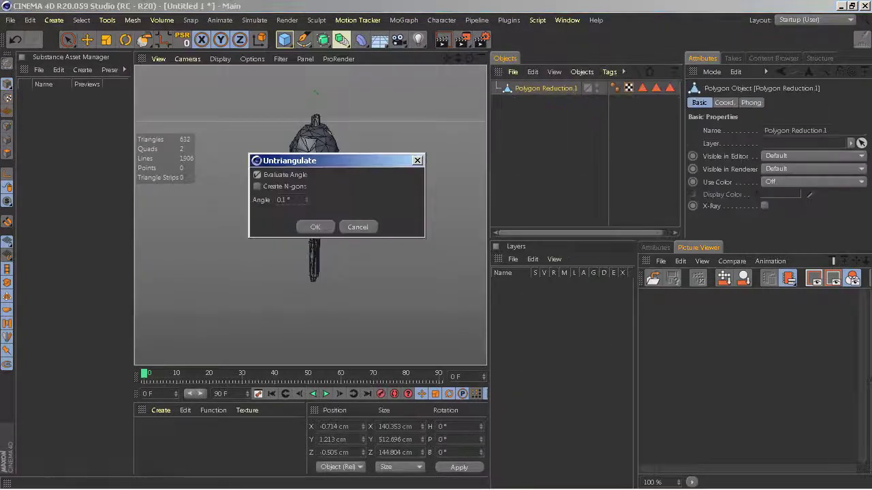
pyautogui.click(315, 227)
pyautogui.click(533, 91)
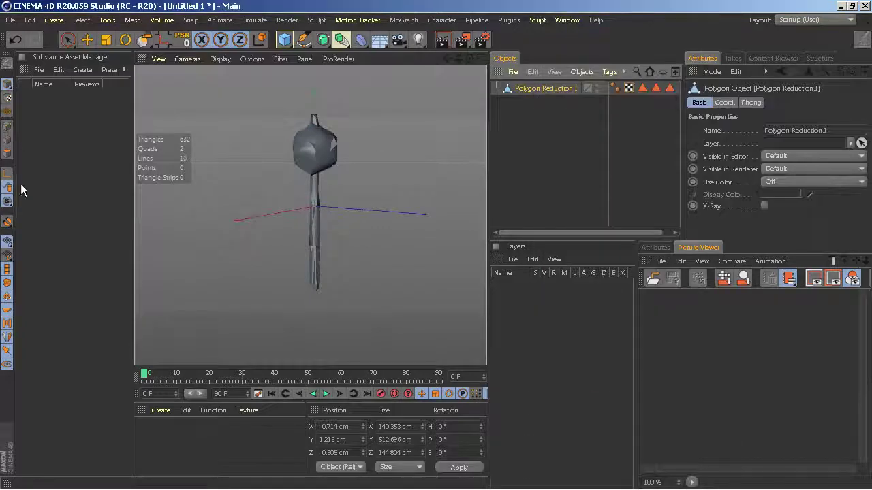
pyautogui.click(309, 214)
pyautogui.scroll(5, 309, 213)
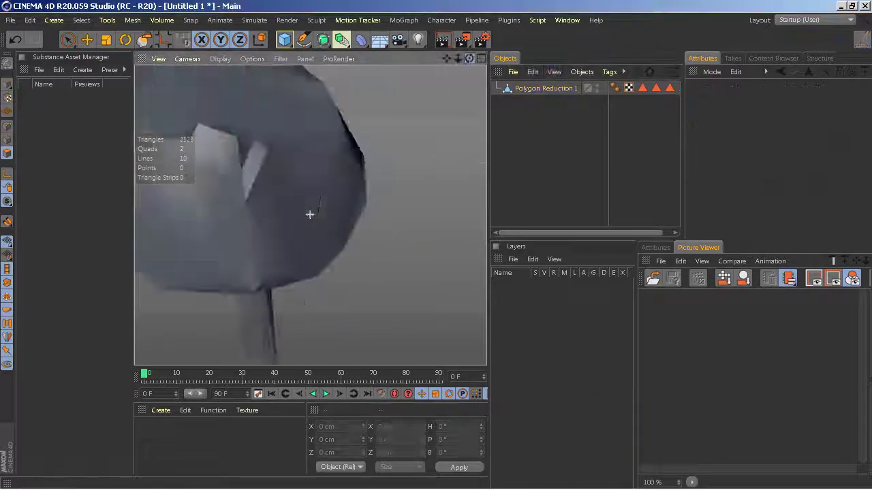
pyautogui.scroll(-8, 310, 214)
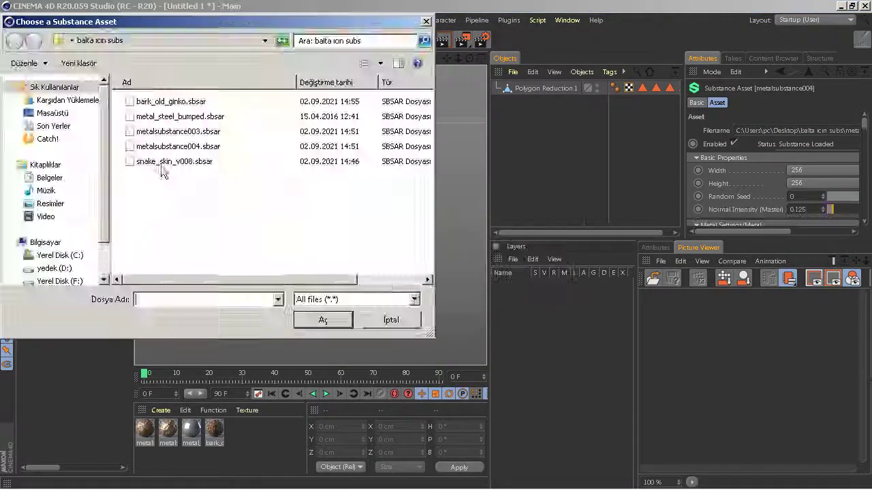
# Load snake_skin_v008 and apply it to the mace, limited to the 'ellik ust' selection.
pyautogui.doubleClick(162, 164)
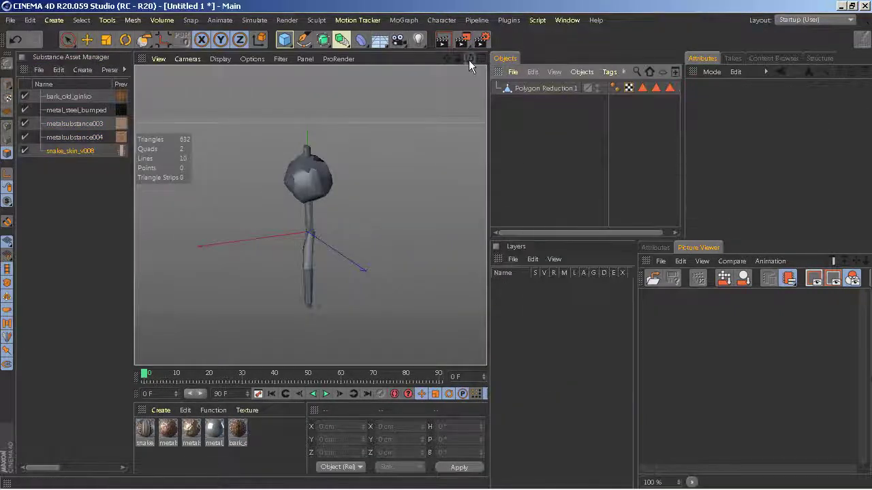
pyautogui.moveTo(633, 88); pyautogui.dragTo(788, 140)
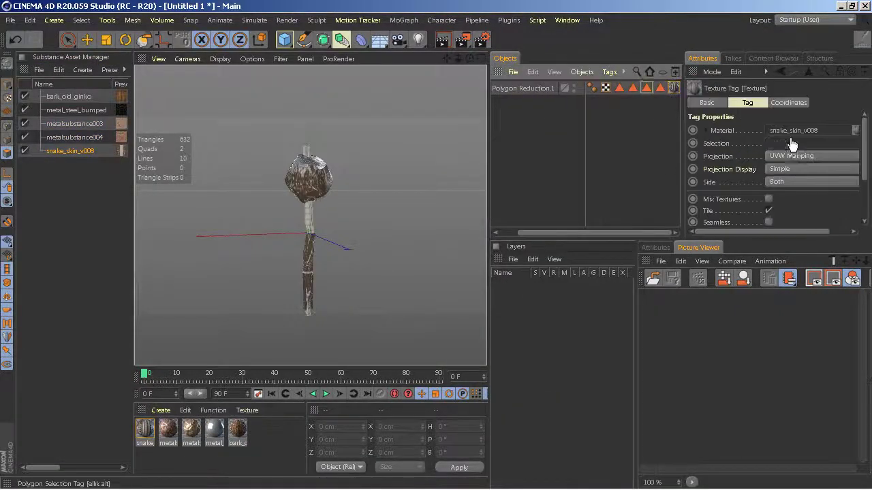
pyautogui.click(633, 88)
pyautogui.moveTo(634, 93); pyautogui.dragTo(799, 144)
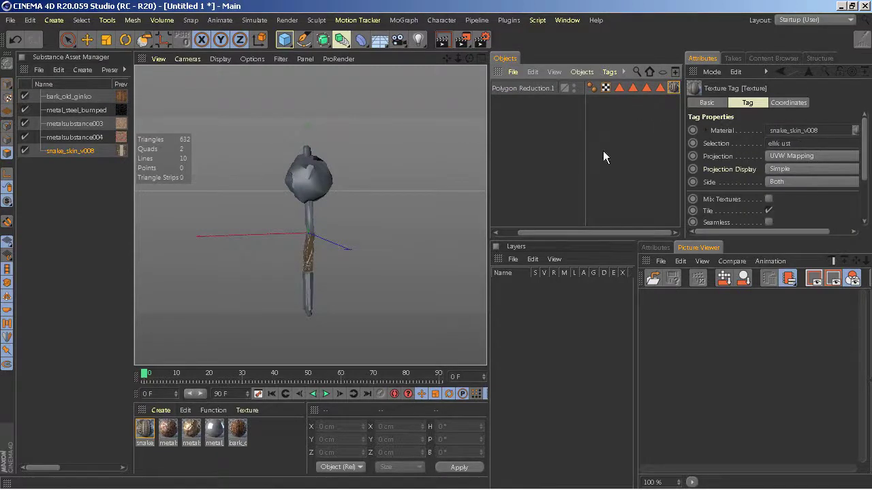
pyautogui.moveTo(683, 156); pyautogui.dragTo(707, 157)
pyautogui.hotkey('ctrl', 'r')
pyautogui.scroll(5, 287, 290)
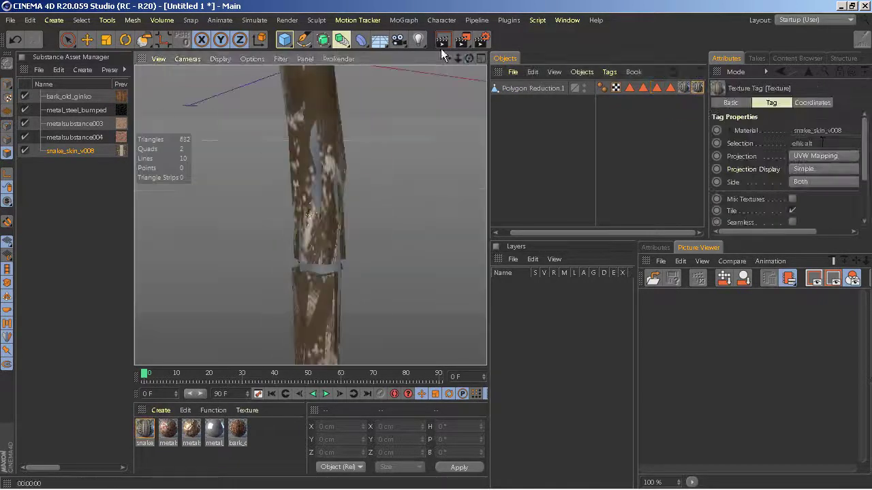
pyautogui.moveTo(458, 58); pyautogui.dragTo(562, 175)
# Set the snake_skin_v008 Substance width to 512 and review its displacement settings.
pyautogui.click(780, 71)
pyautogui.moveTo(706, 157); pyautogui.dragTo(618, 157)
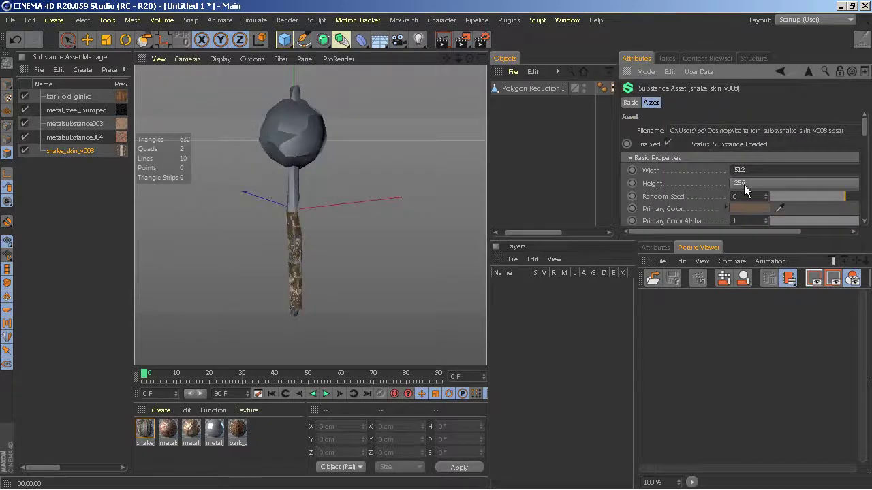
pyautogui.doubleClick(145, 429)
pyautogui.click(240, 312)
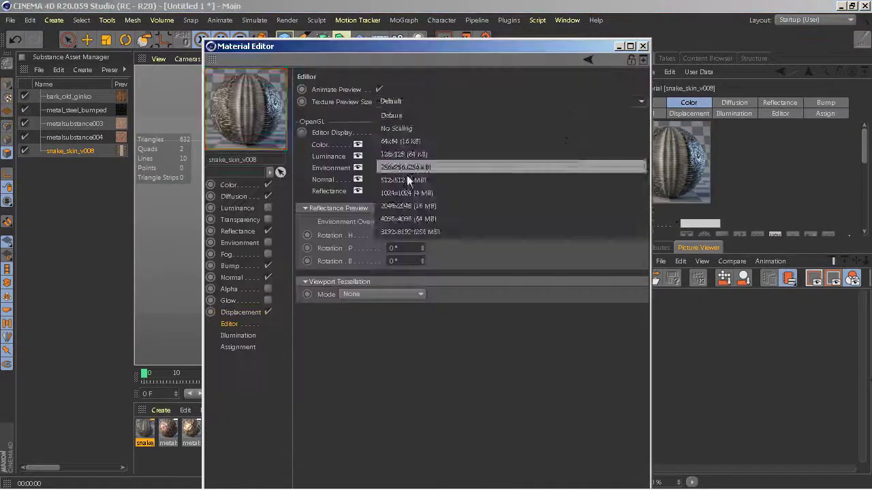
pyautogui.click(581, 88)
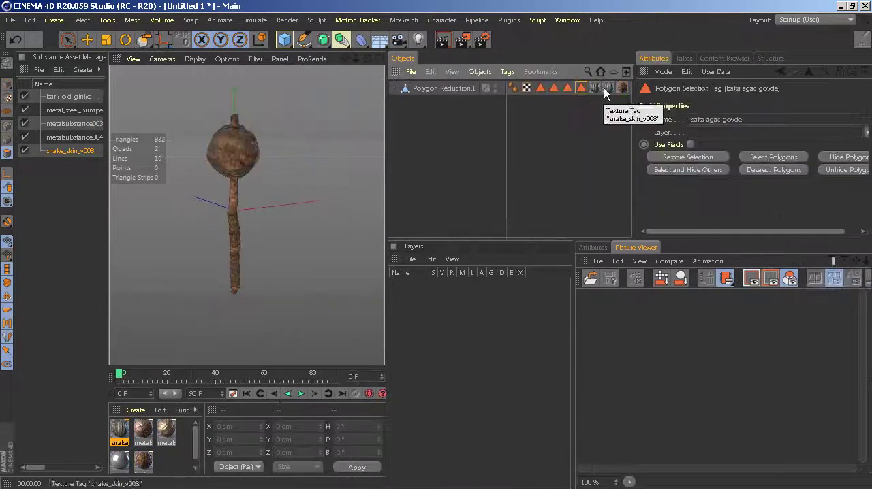
pyautogui.click(621, 88)
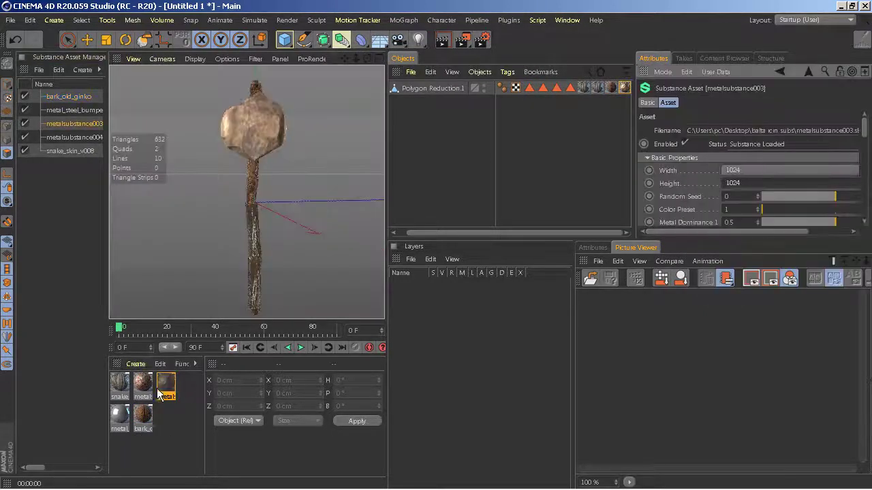
# Open metalsubstance003 in the Material Editor and view its Bump settings.
pyautogui.doubleClick(167, 387)
pyautogui.moveTo(370, 48); pyautogui.dragTo(483, 65)
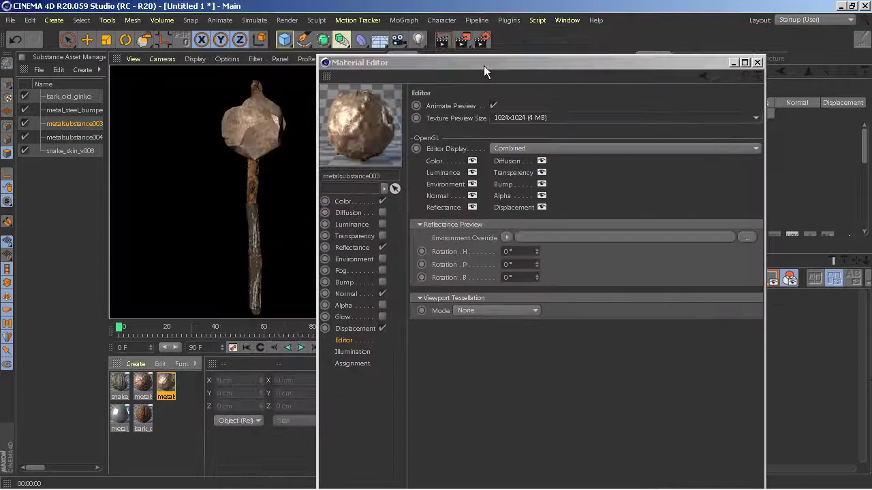
pyautogui.click(345, 282)
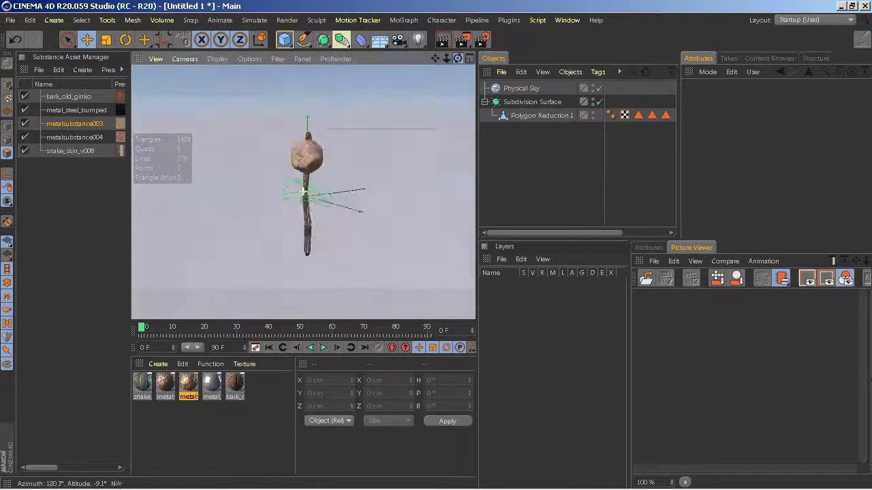
# Delete the Physical Sky and save the scene as topuz.
pyautogui.click(10, 20)
pyautogui.click(54, 126)
pyautogui.write('topuz')
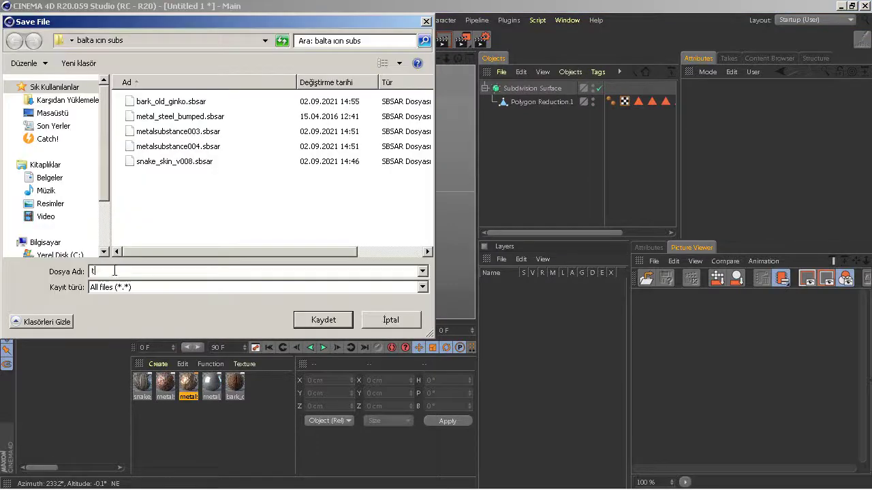
pyautogui.click(327, 321)
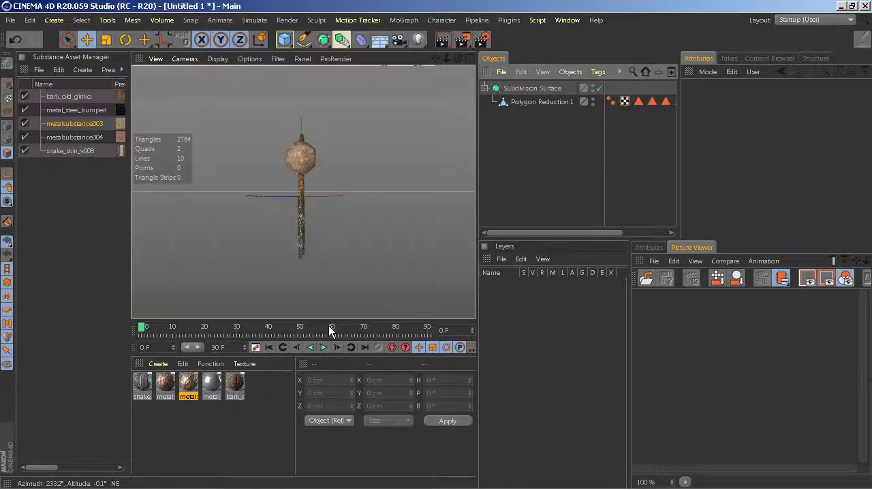
# Set the viewport to Gouraud Shading to see the textured mace without wireframe.
pyautogui.moveTo(459, 58); pyautogui.dragTo(449, 75)
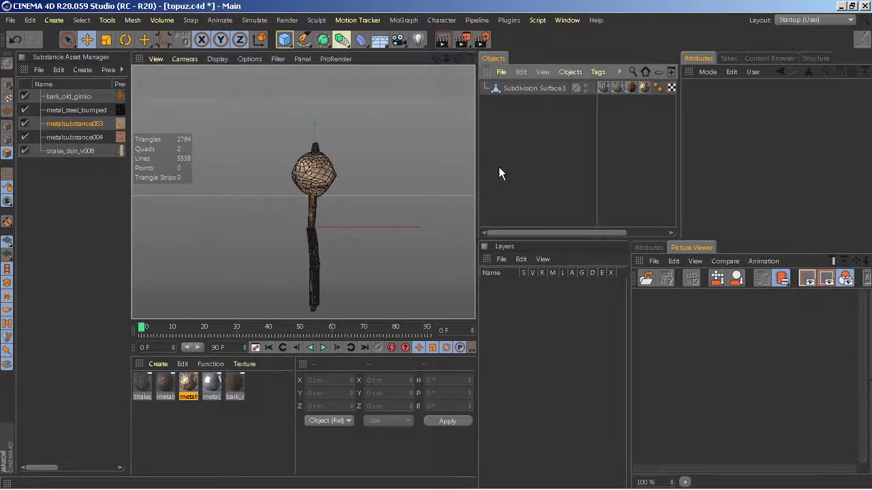
pyautogui.moveTo(459, 57); pyautogui.dragTo(303, 191)
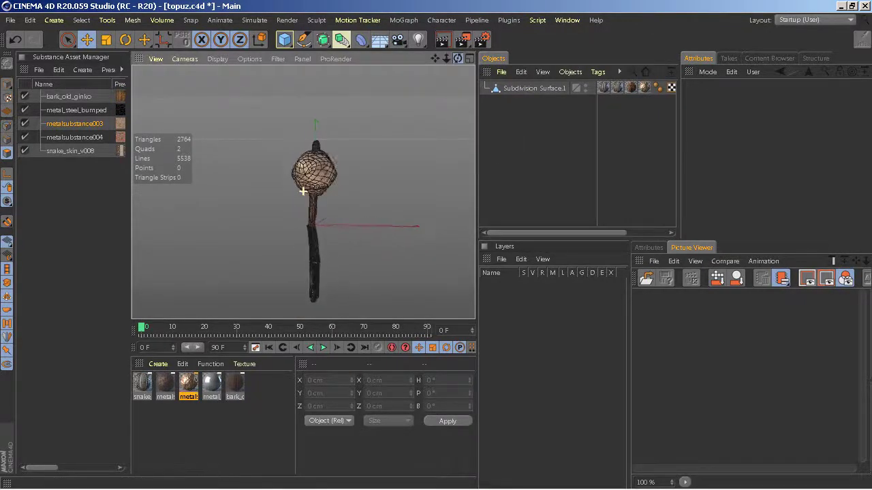
pyautogui.moveTo(303, 191); pyautogui.dragTo(303, 191)
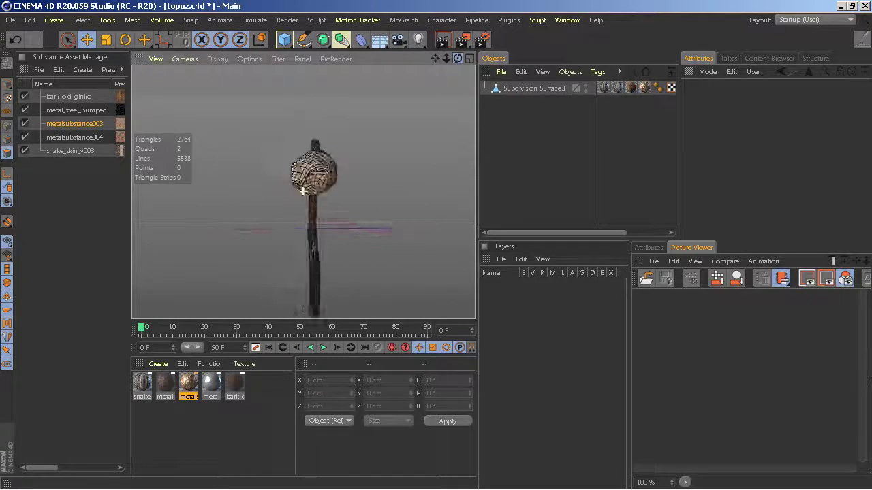
pyautogui.click(217, 59)
pyautogui.click(252, 77)
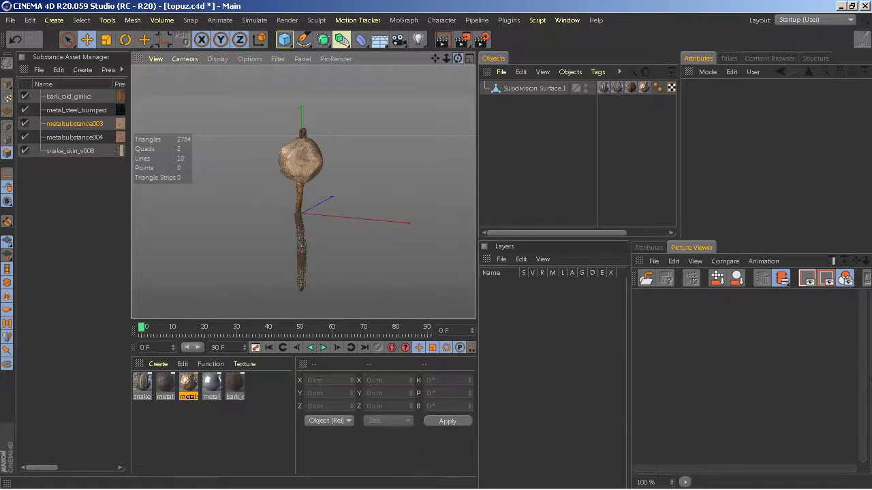
pyautogui.keyDown('alt'); pyautogui.moveTo(303, 191); pyautogui.dragTo(303, 192); pyautogui.keyUp('alt')
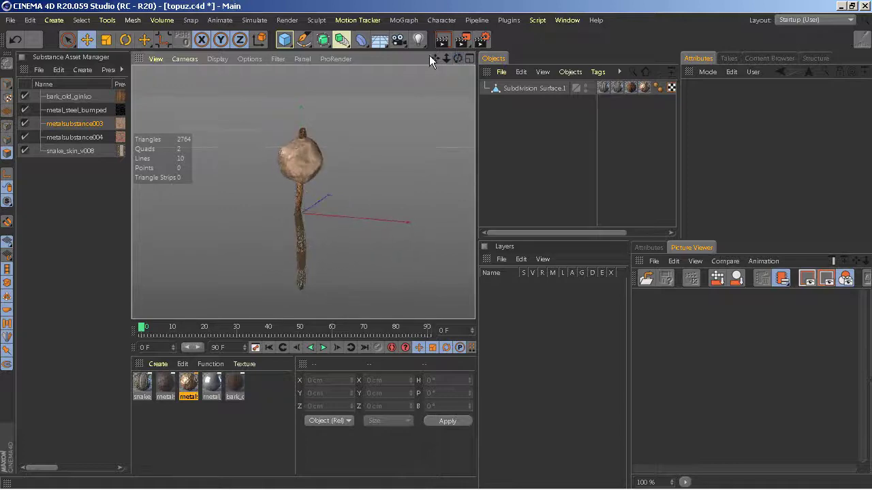